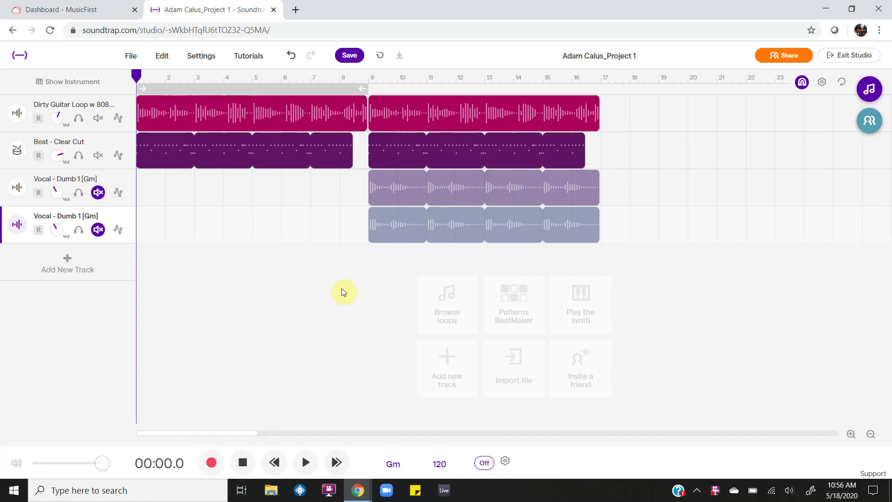
# Play back the arrangement from the beginning to review its sections.
pyautogui.press('space')
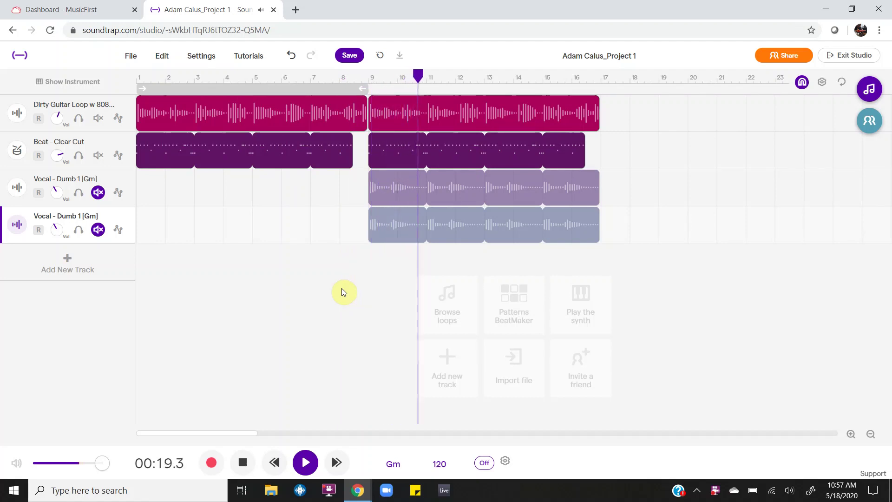
pyautogui.press('space')
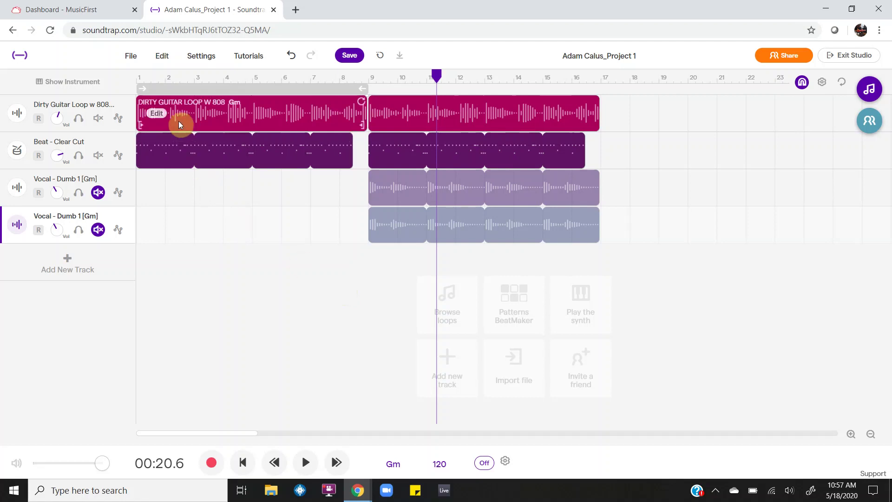
pyautogui.click(140, 77)
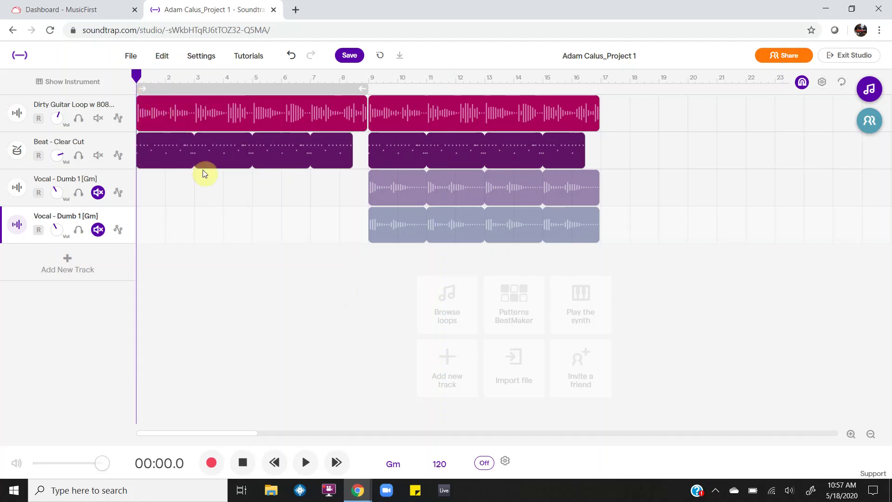
pyautogui.press('space')
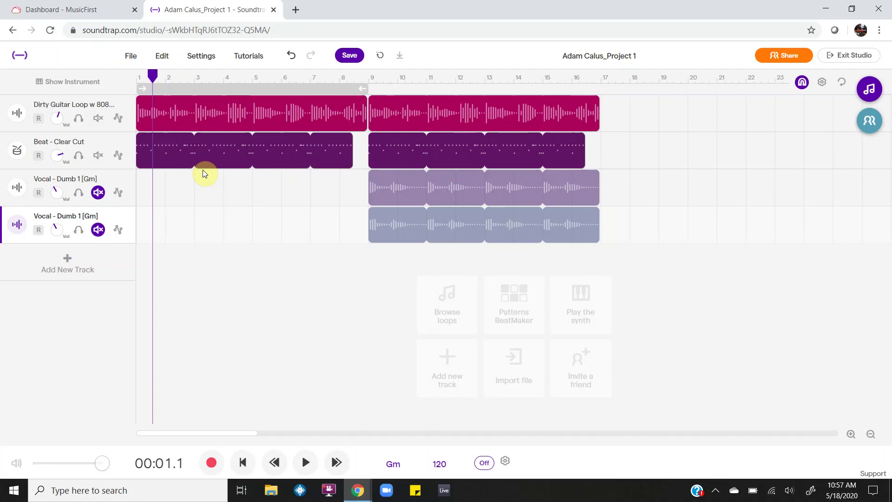
# Place the playhead at bar 9 and unmute both Vocal - Dumb 1 tracks.
pyautogui.click(372, 80)
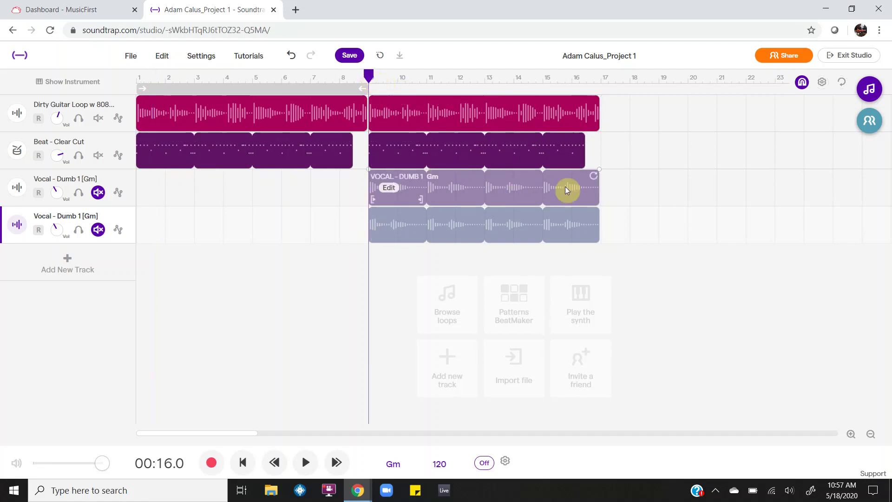
pyautogui.click(426, 113)
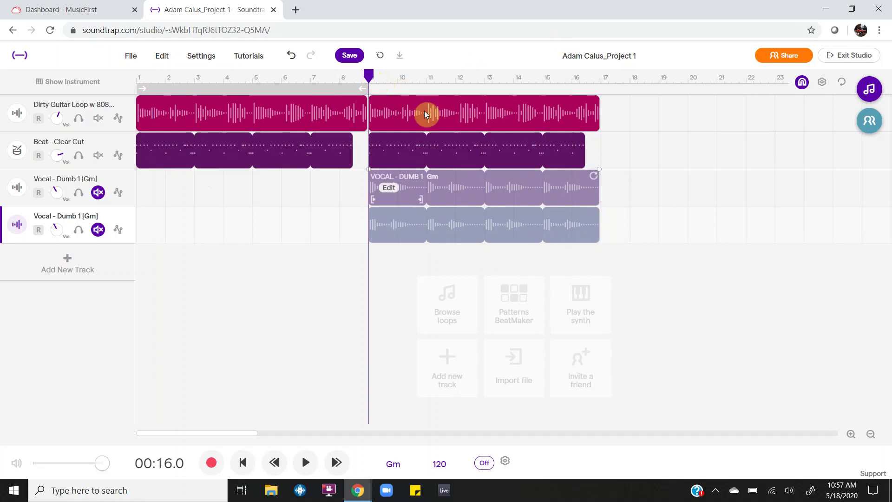
pyautogui.click(96, 192)
pyautogui.click(102, 230)
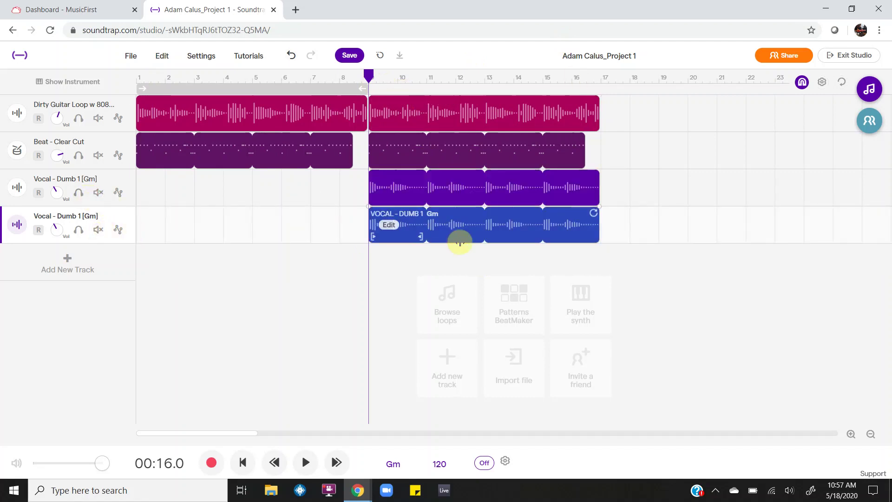
# Play back the arrangement from bar 8 to hear the second section with the unmuted vocals.
pyautogui.moveTo(369, 78)
pyautogui.mouseDown()
pyautogui.moveTo(377, 77)
pyautogui.moveTo(369, 77)
pyautogui.mouseUp()
pyautogui.click(418, 116)
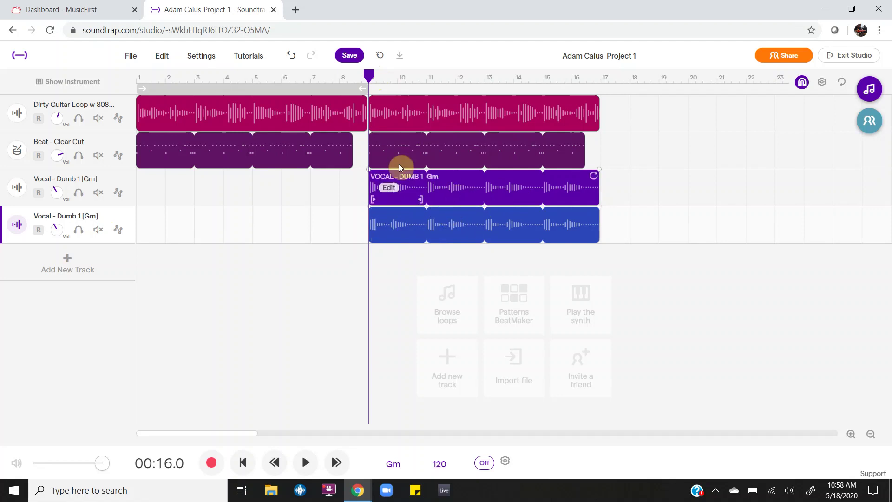
pyautogui.click(339, 80)
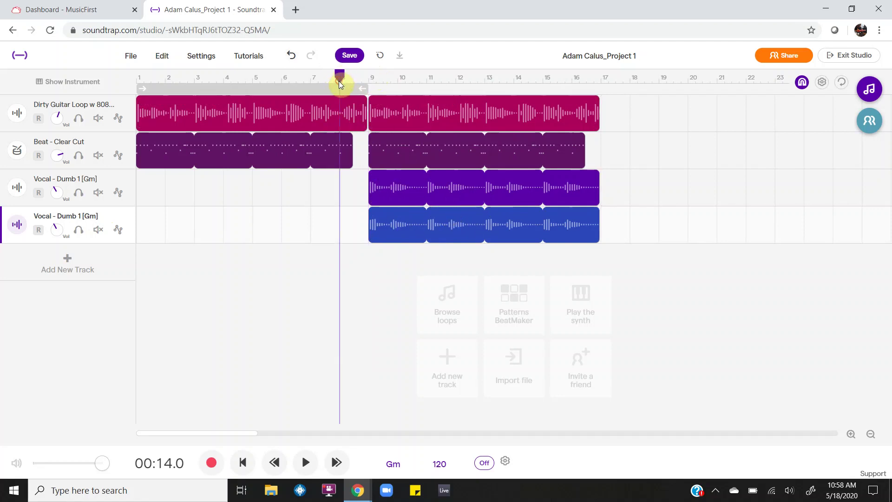
pyautogui.press('space')
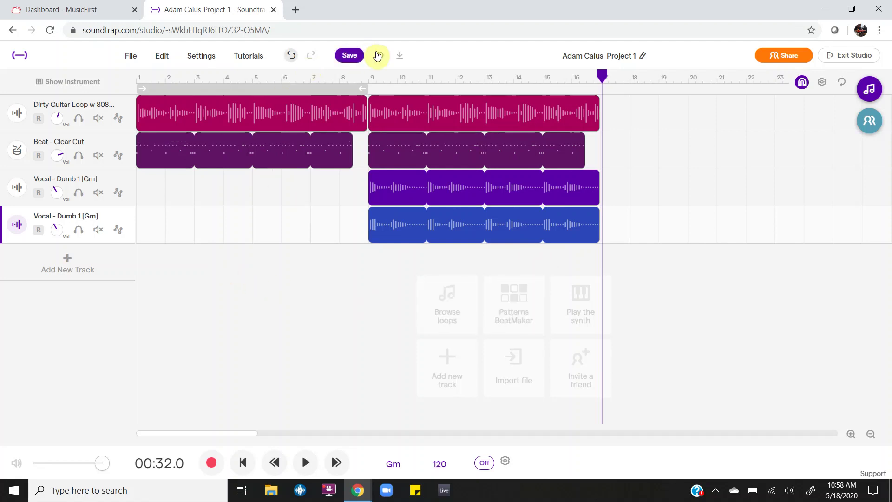
# Add a Patterns BeatMaker track starting at bar 9 and fill all 16 steps of the Hihat (Closed) row.
pyautogui.click(369, 82)
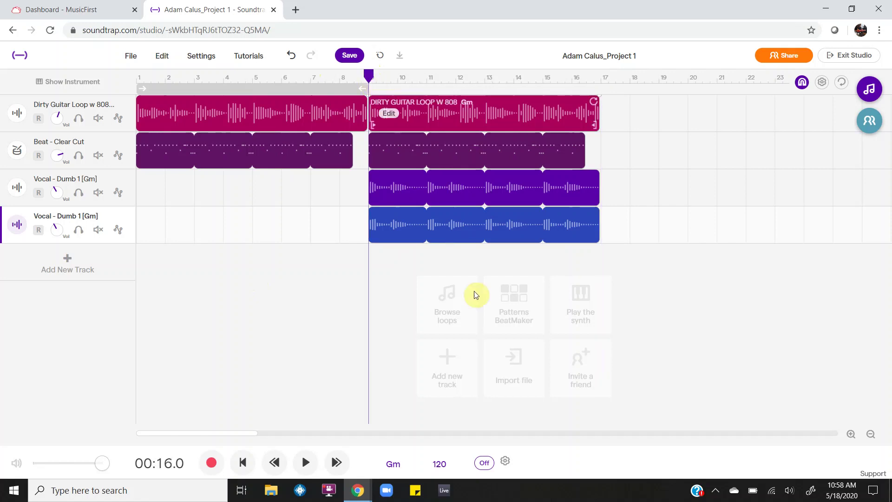
pyautogui.click(515, 301)
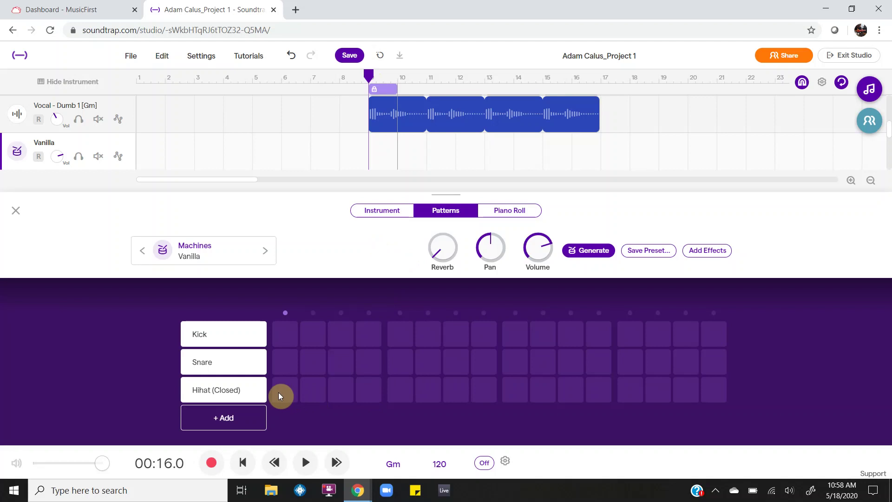
pyautogui.moveTo(279, 395); pyautogui.dragTo(360, 395)
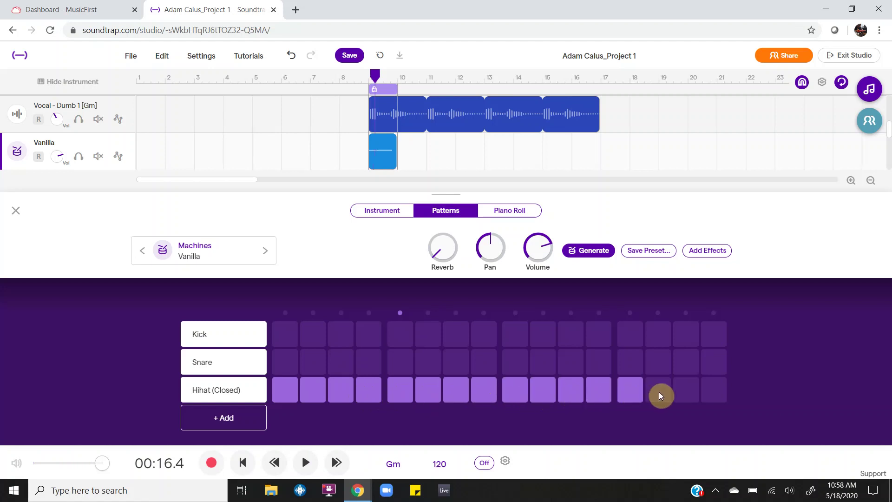
pyautogui.moveTo(689, 396); pyautogui.dragTo(707, 395)
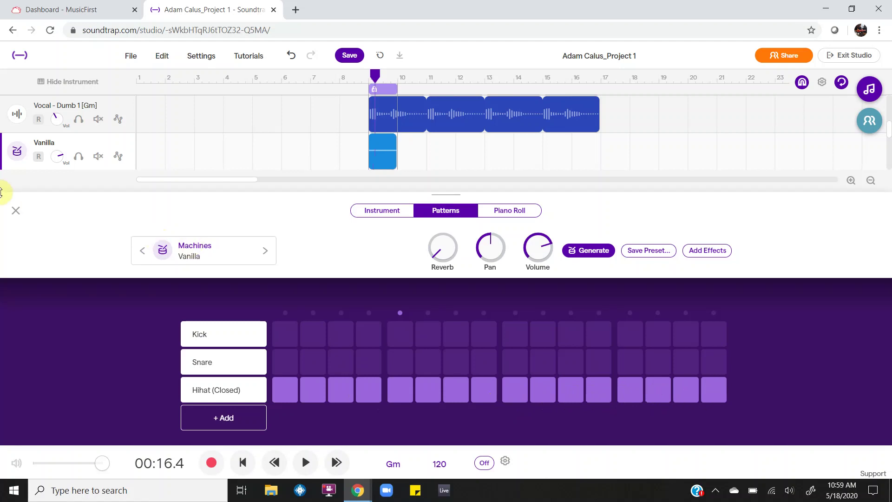
pyautogui.click(16, 214)
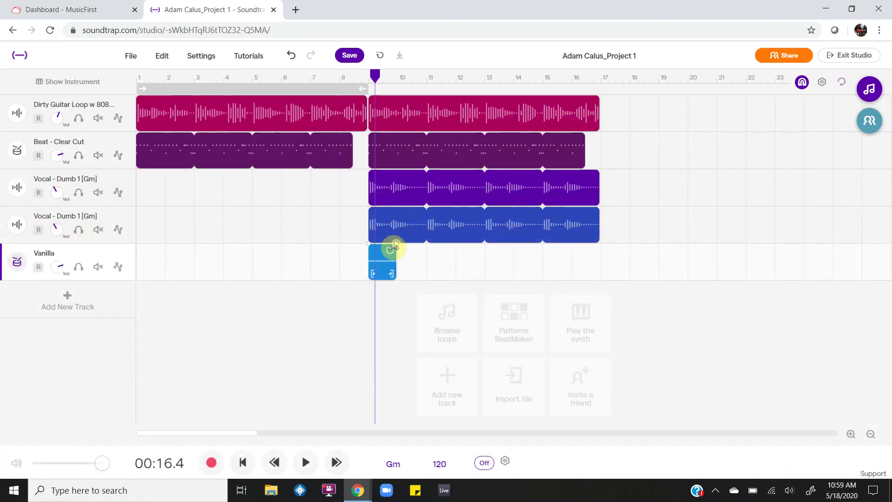
# Loop the Vanilla hi-hat region out to bar 17 and lower the Vanilla track's volume.
pyautogui.moveTo(391, 252); pyautogui.dragTo(597, 288)
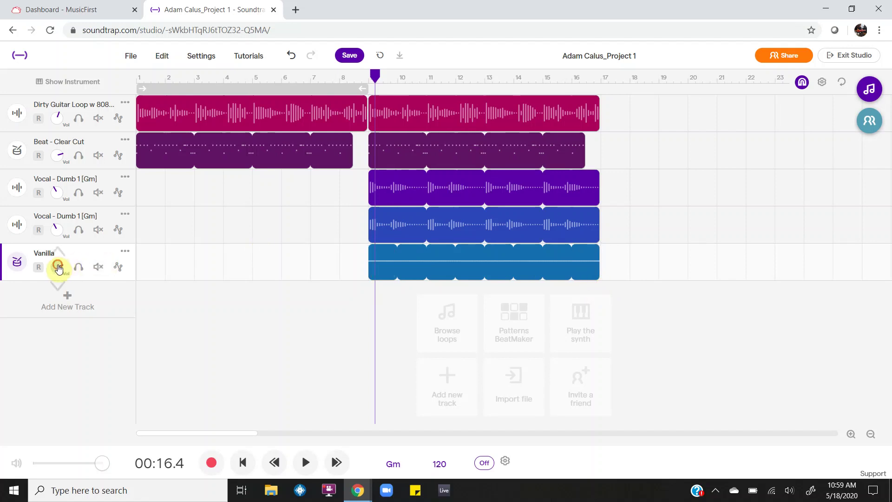
pyautogui.moveTo(60, 266); pyautogui.dragTo(75, 383)
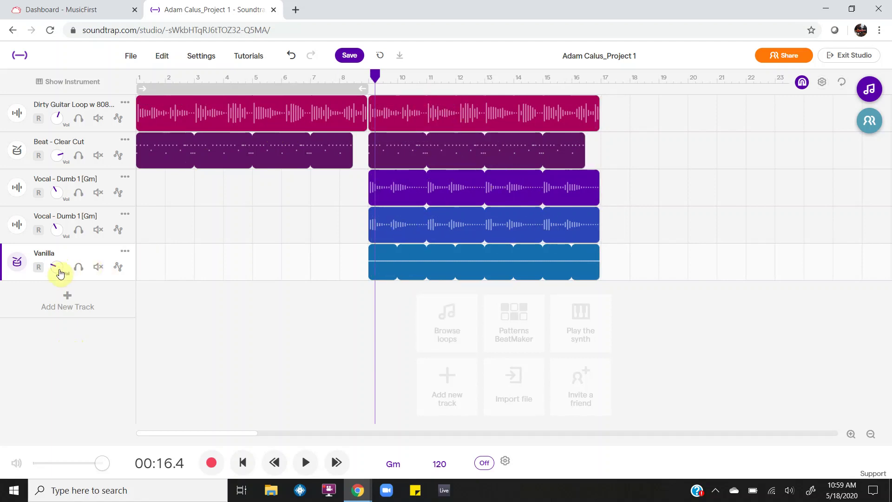
pyautogui.moveTo(57, 273); pyautogui.dragTo(57, 274)
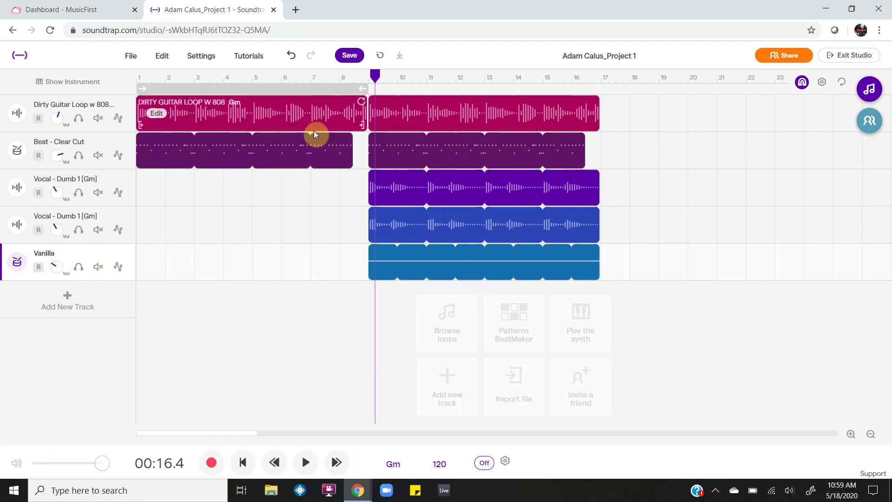
# Play back the transition into the second section from 00:13.0 to check the hi-hat's level.
pyautogui.click(376, 77)
pyautogui.moveTo(376, 77); pyautogui.dragTo(329, 83)
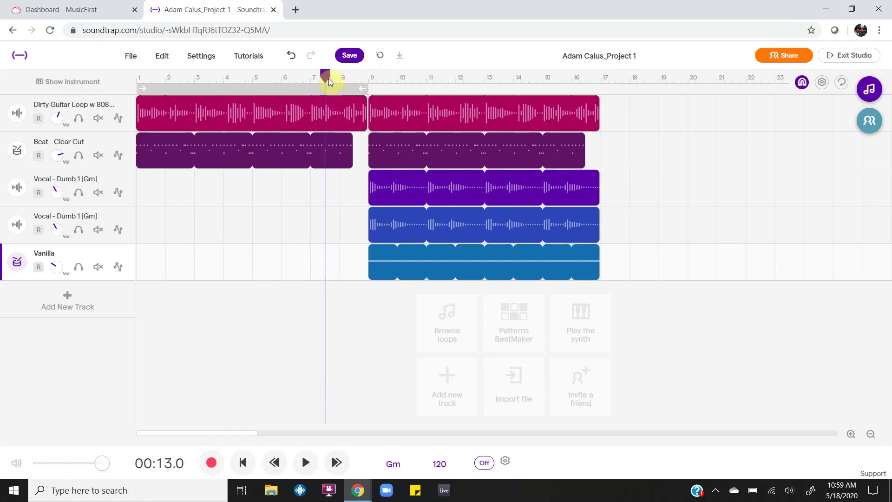
pyautogui.press('space')
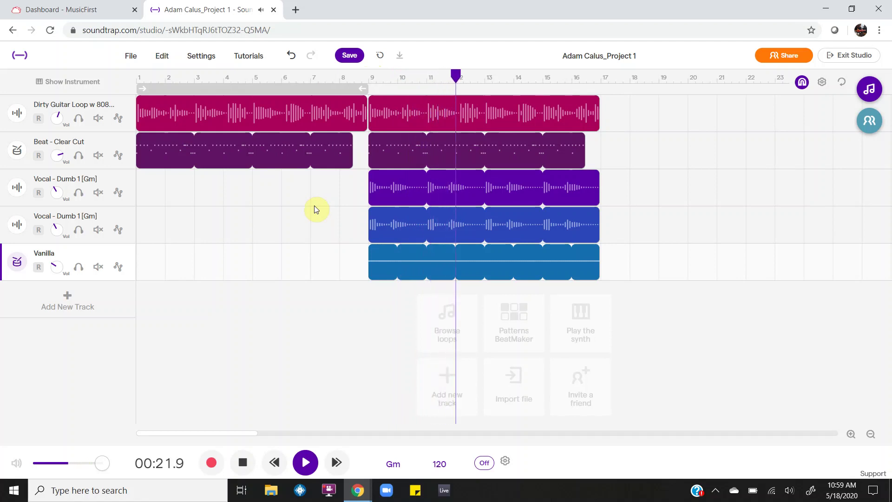
pyautogui.press('space')
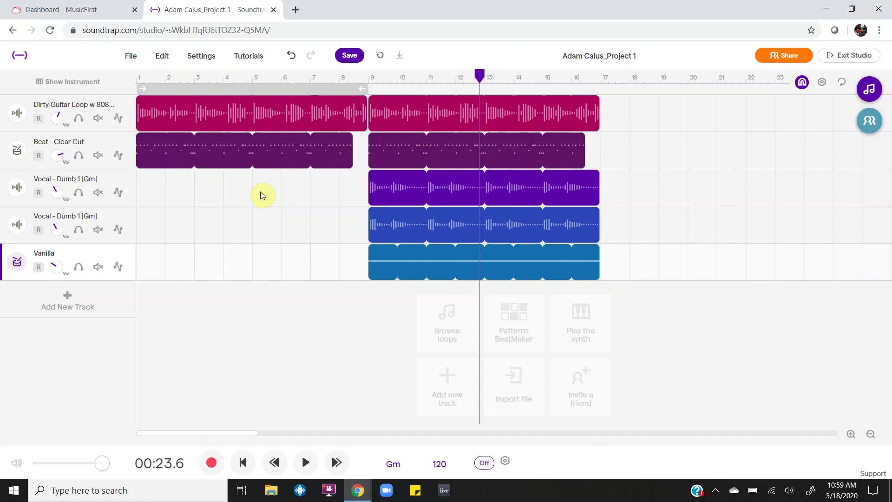
pyautogui.click(243, 139)
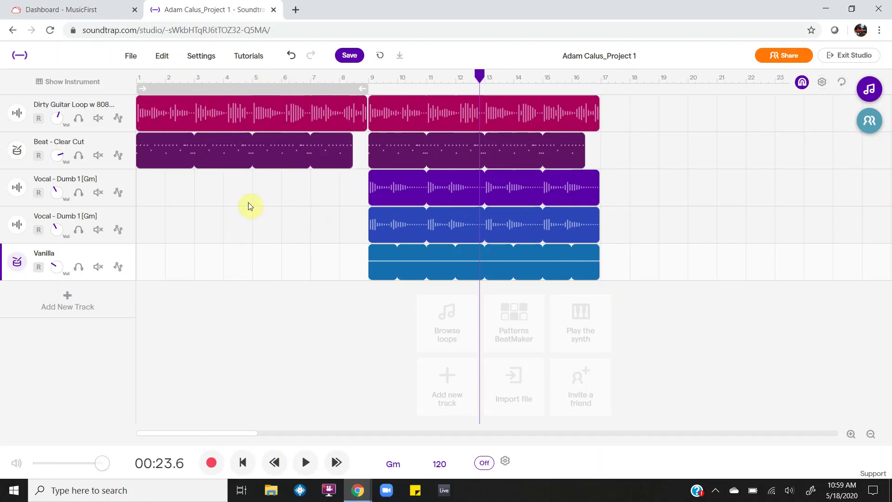
pyautogui.click(243, 107)
pyautogui.click(507, 188)
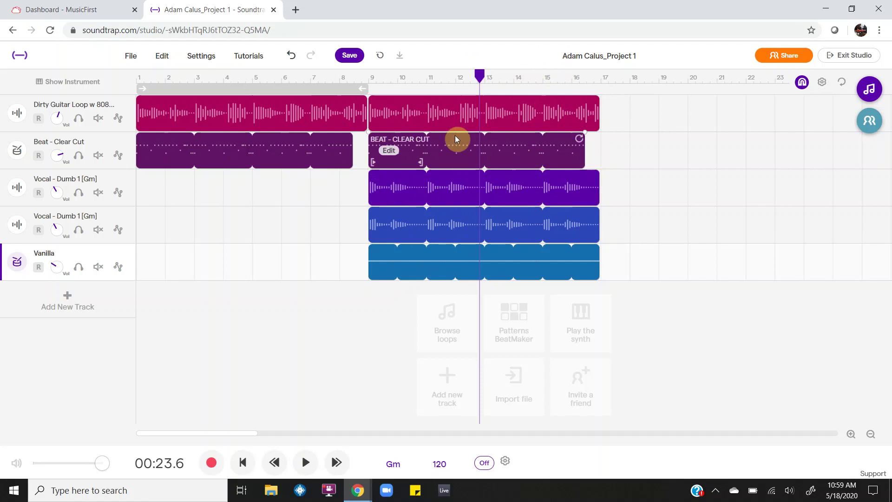
pyautogui.click(456, 121)
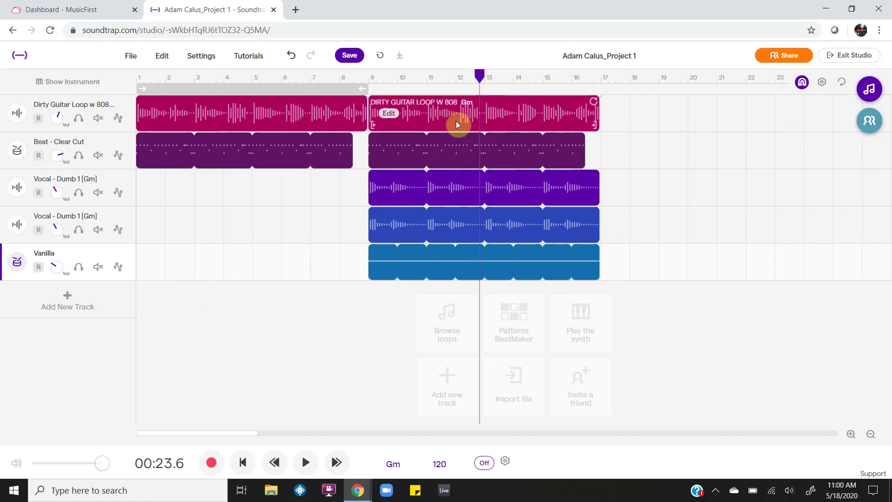
pyautogui.click(614, 180)
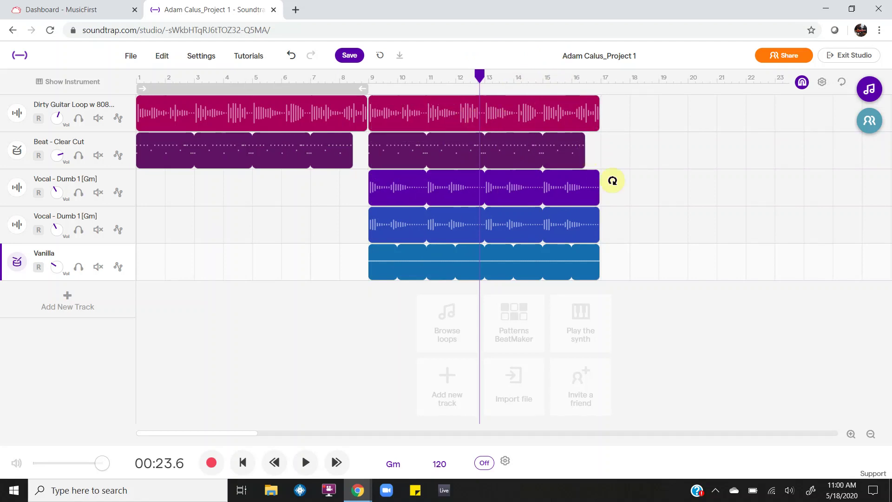
# Copy all regions on every track and paste them at bar 17 to repeat both sections.
pyautogui.hscroll(2, 719, 175)
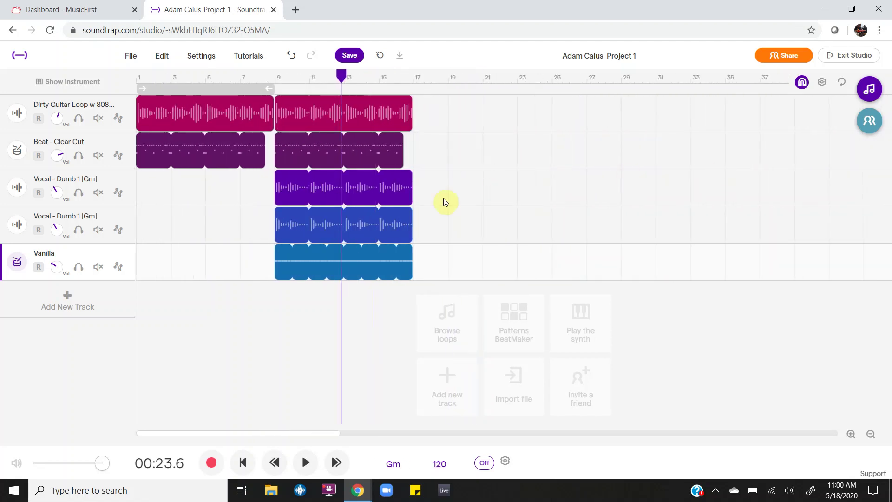
pyautogui.scroll(-1, 444, 202)
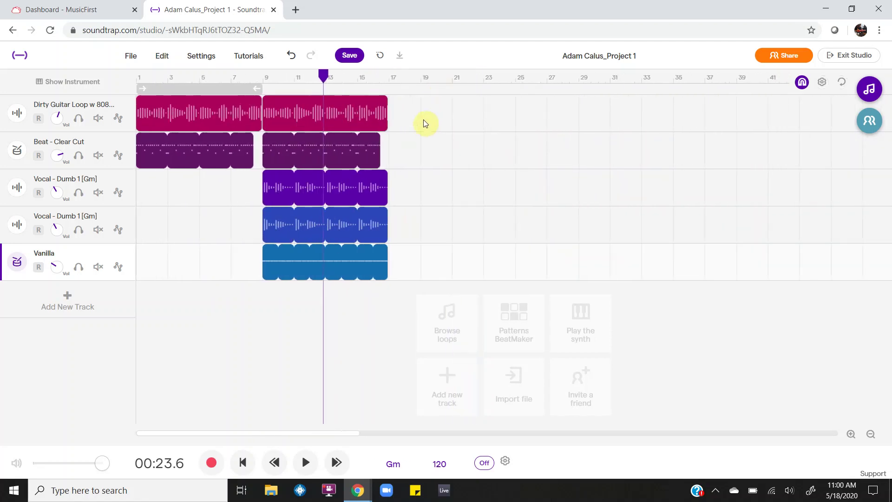
pyautogui.moveTo(423, 113); pyautogui.dragTo(131, 290)
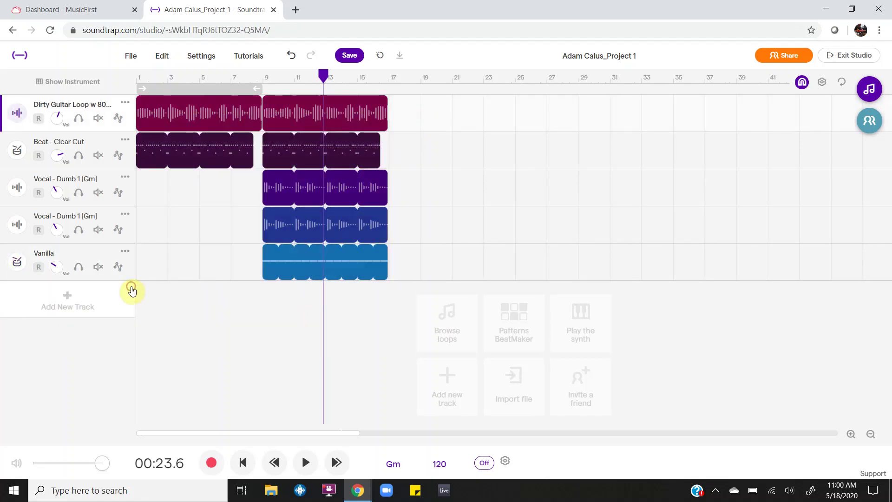
pyautogui.hotkey('ctrl', 'd')
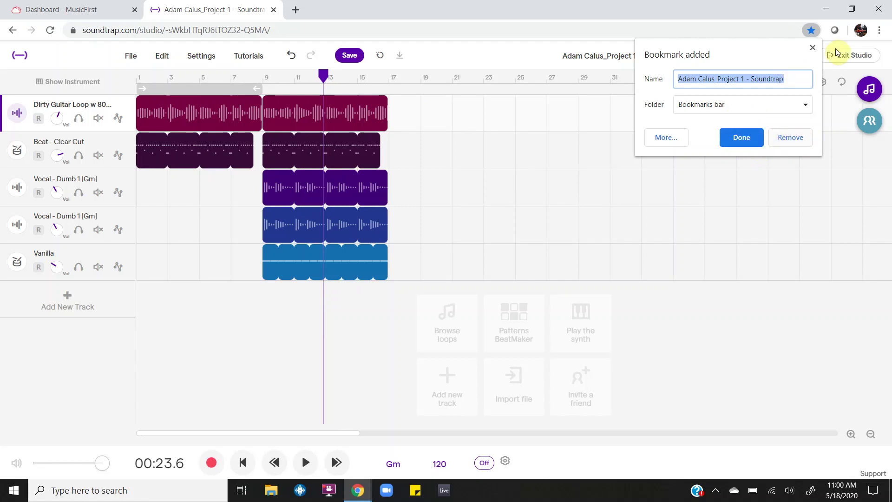
pyautogui.click(819, 53)
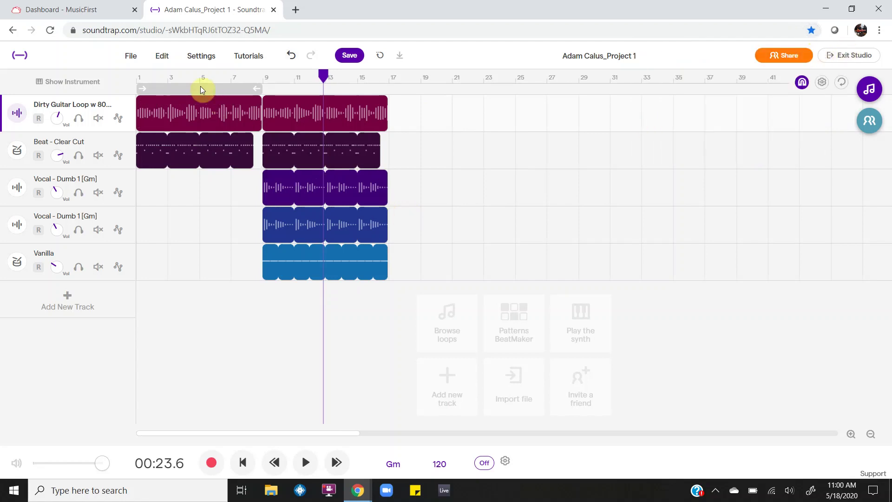
pyautogui.click(162, 56)
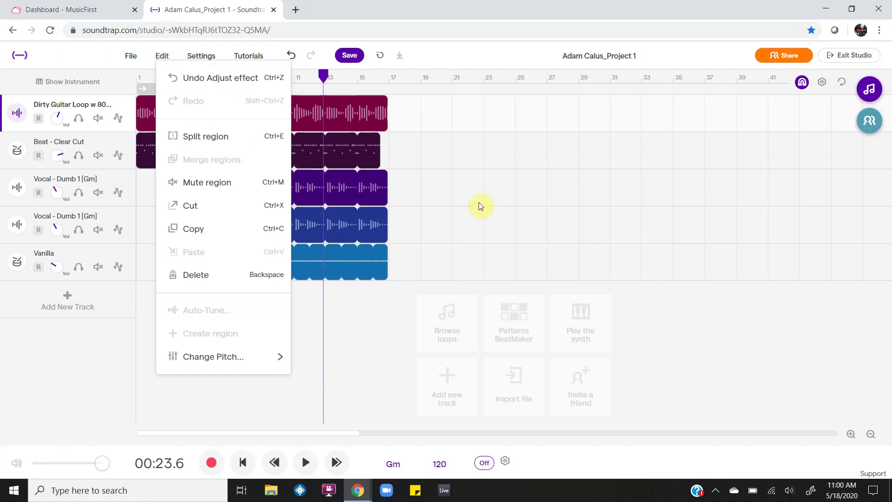
pyautogui.click(360, 167)
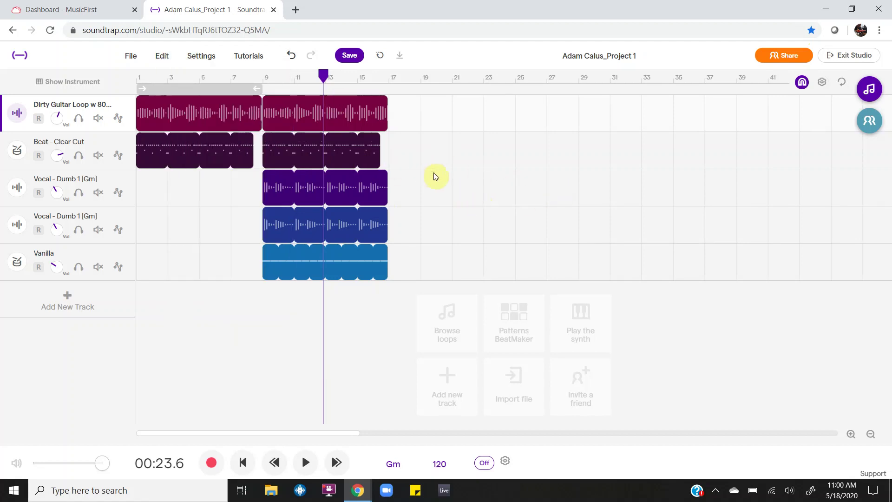
pyautogui.click(389, 81)
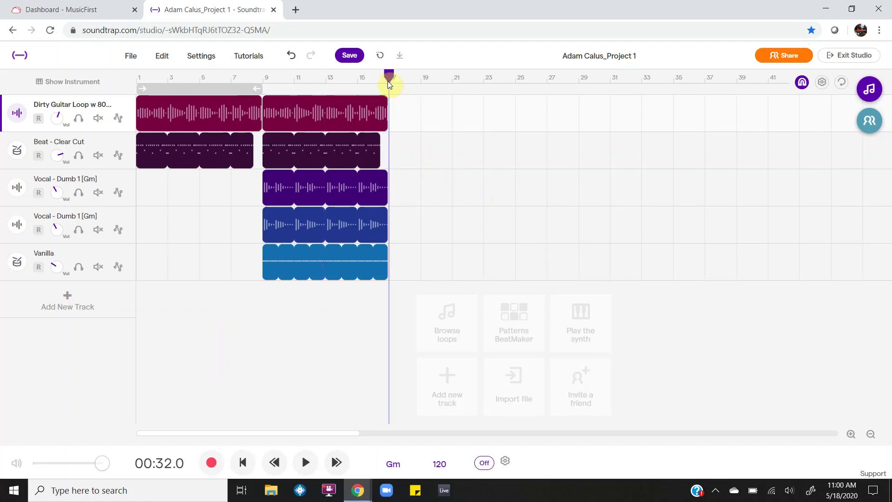
pyautogui.hotkey('ctrl', 'v')
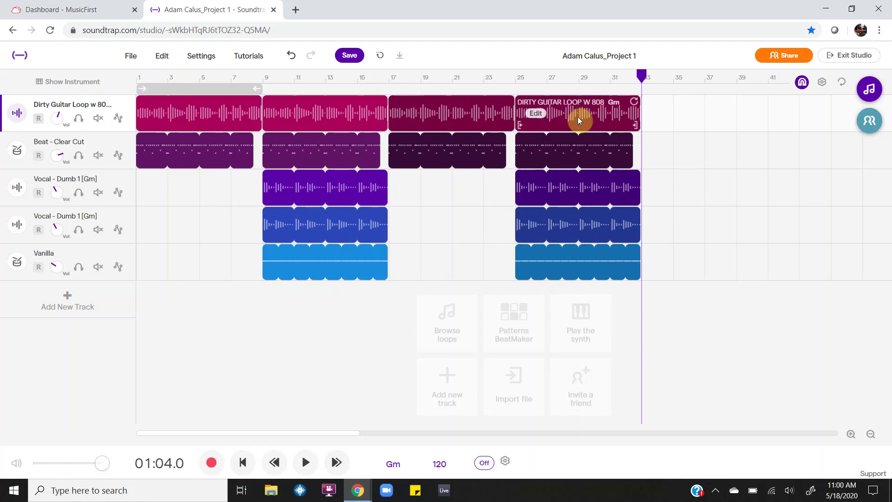
# Extend the second and fourth Beat - Clear Cut regions to bars 17 and 33 to fill the gaps at their section ends.
pyautogui.click(376, 138)
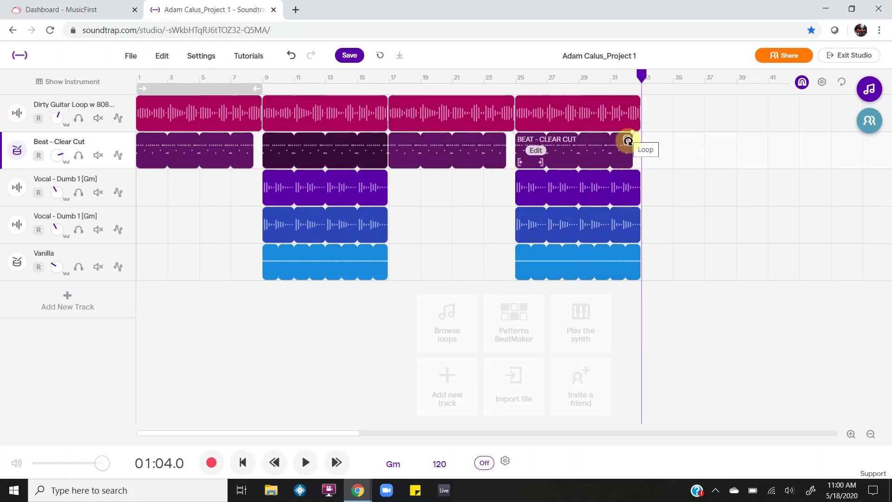
pyautogui.moveTo(629, 141); pyautogui.dragTo(630, 143)
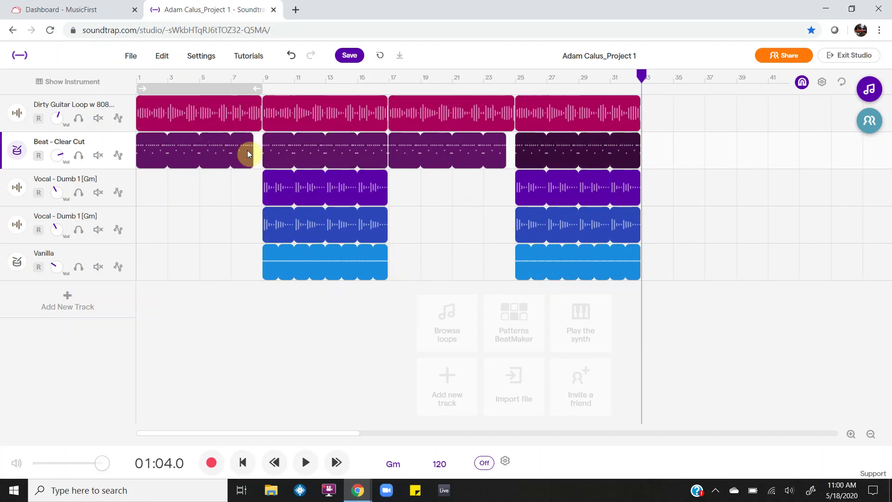
# Play short excerpts of the first and second sections from about bars 5 and 13 to compare them.
pyautogui.click(200, 192)
pyautogui.press('space')
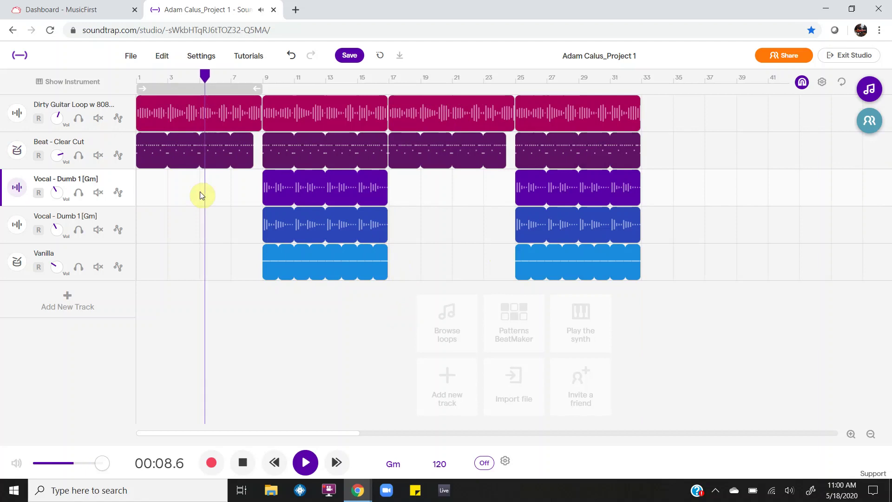
pyautogui.click(266, 257)
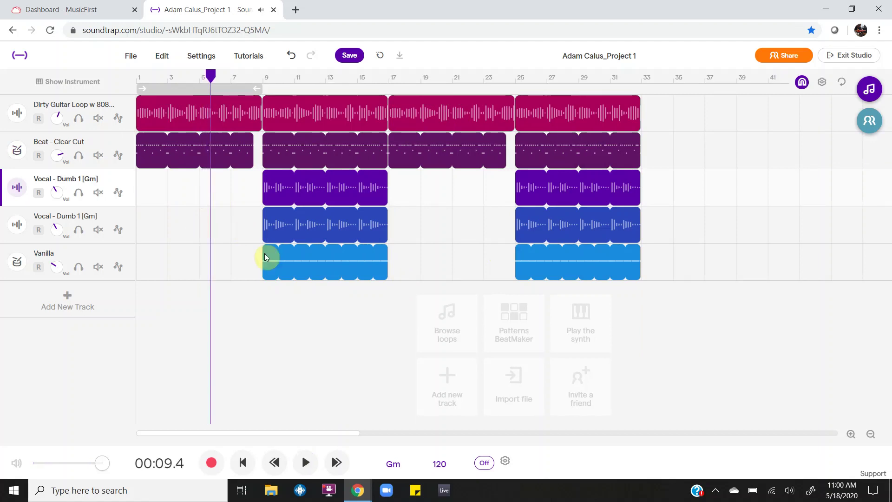
pyautogui.click(321, 296)
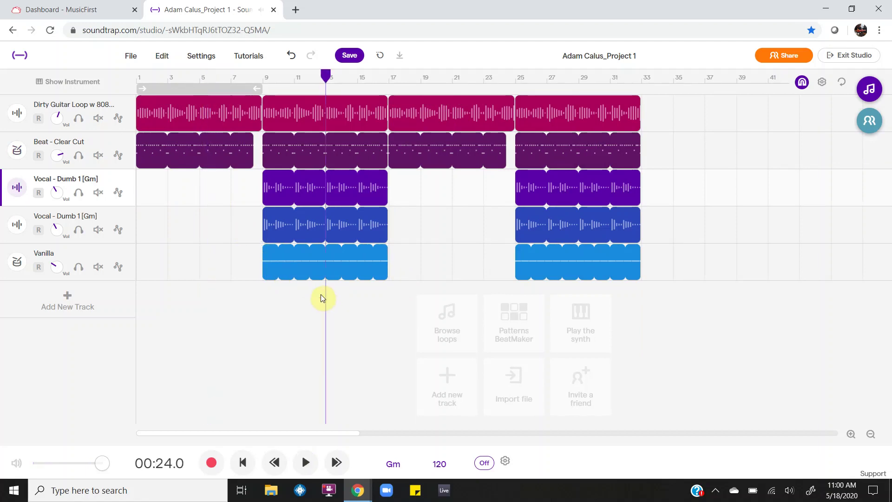
pyautogui.press('space')
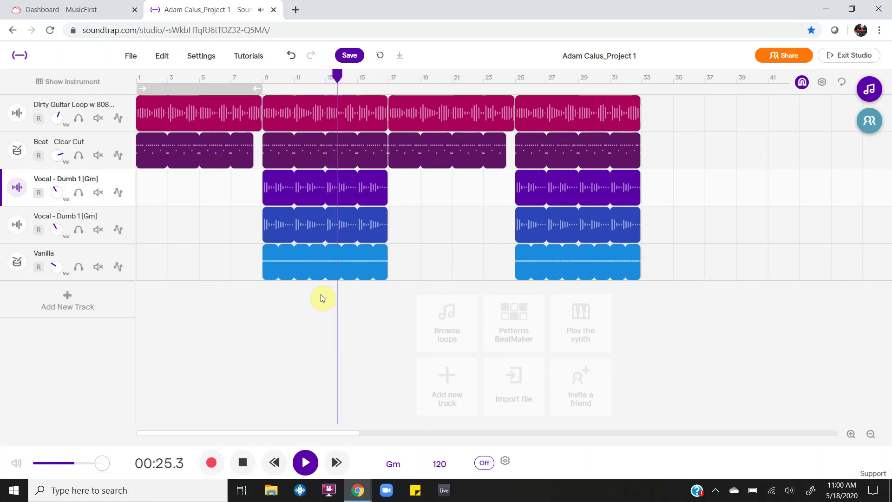
pyautogui.press('space')
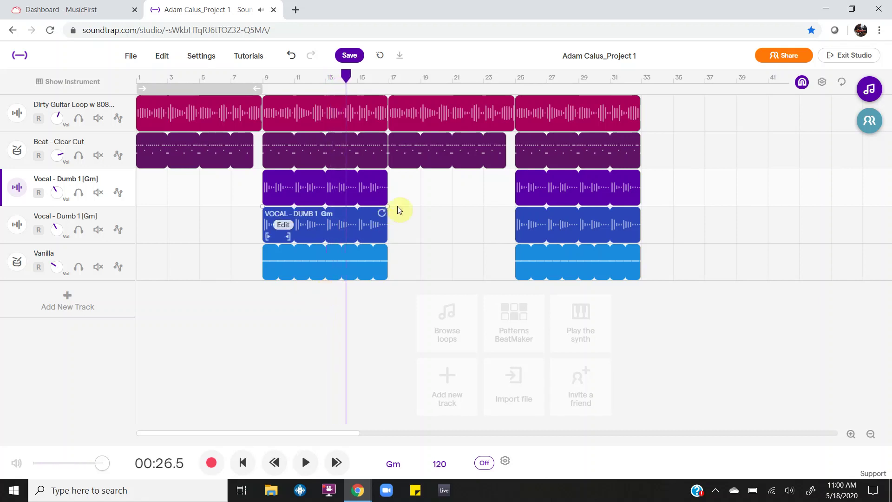
# Play short excerpts of the two repeated sections from about bar 19 and from bar 25.
pyautogui.click(423, 188)
pyautogui.press('space')
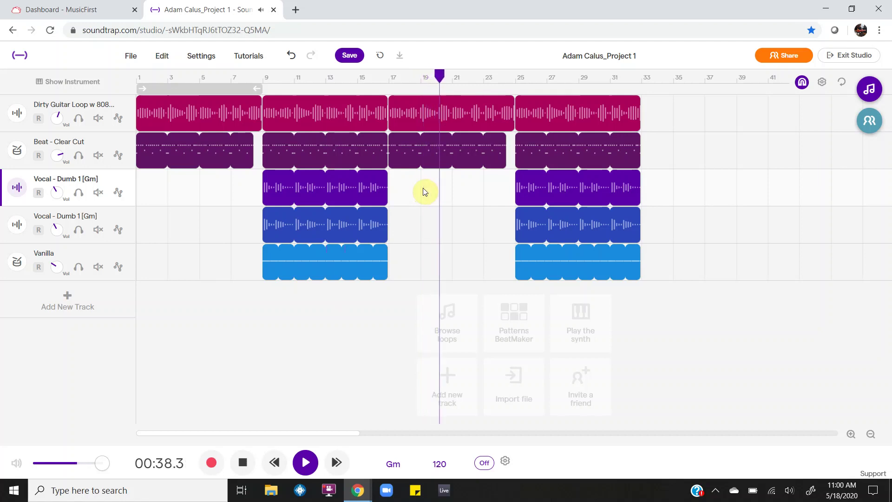
pyautogui.press('space')
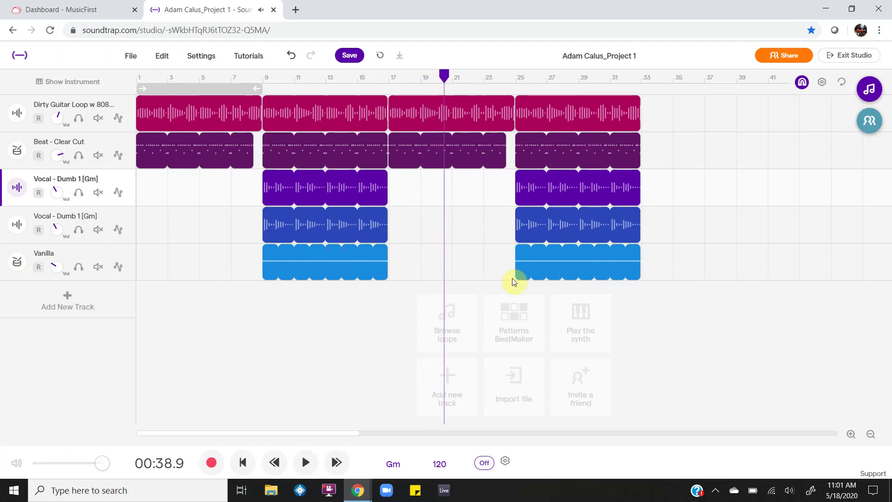
pyautogui.click(515, 75)
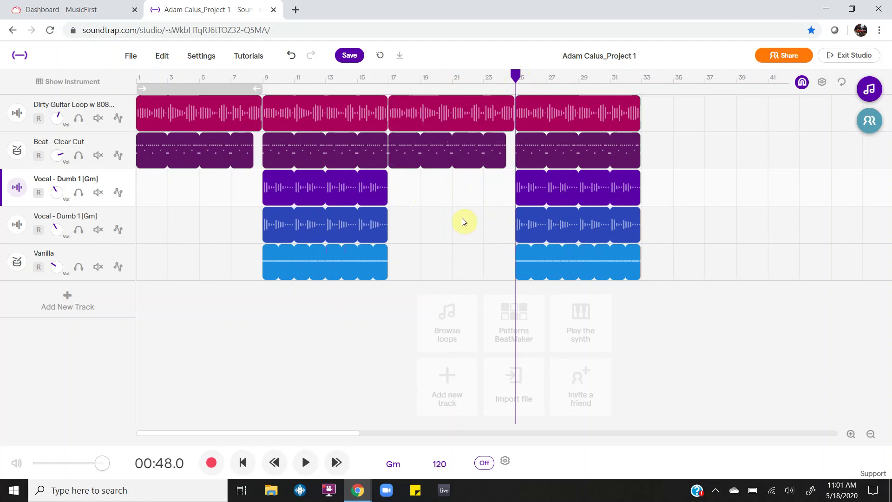
pyautogui.press('space')
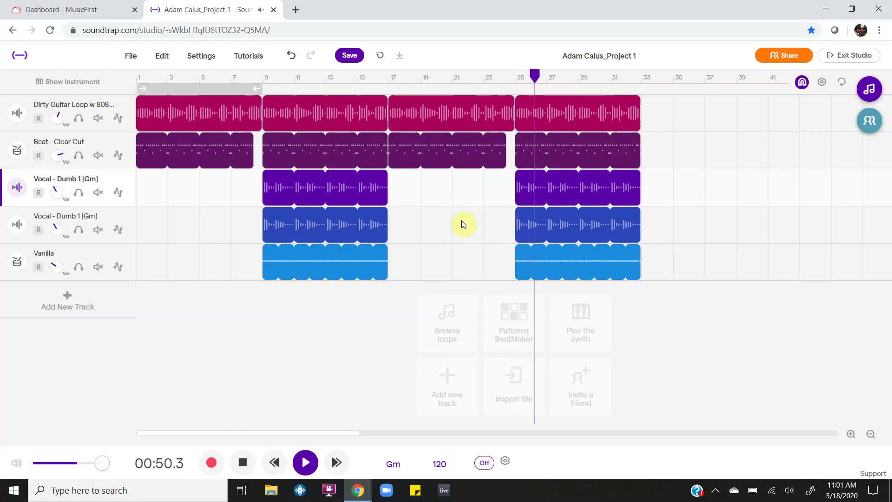
pyautogui.press('space')
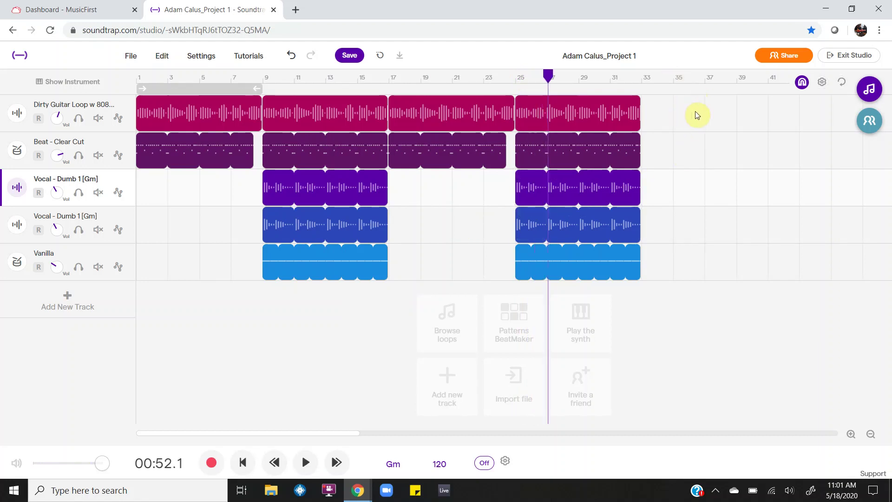
# Move all regions on every track eight bars later so the arrangement starts at bar 9, leaving room for an intro.
pyautogui.moveTo(702, 112); pyautogui.dragTo(202, 273)
pyautogui.moveTo(216, 121); pyautogui.dragTo(339, 128)
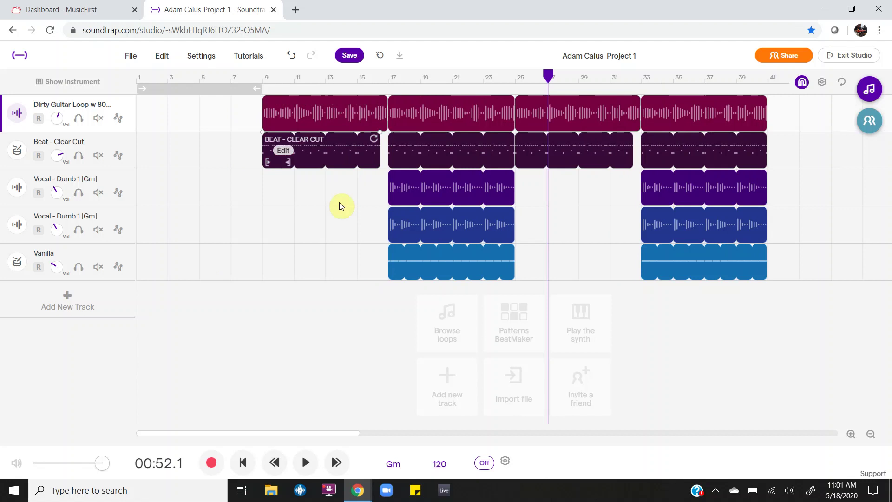
pyautogui.click(340, 227)
# Copy the Dirty Guitar Loop region at bar 9 and paste it at bar 1 as an eight-bar intro.
pyautogui.click(326, 118)
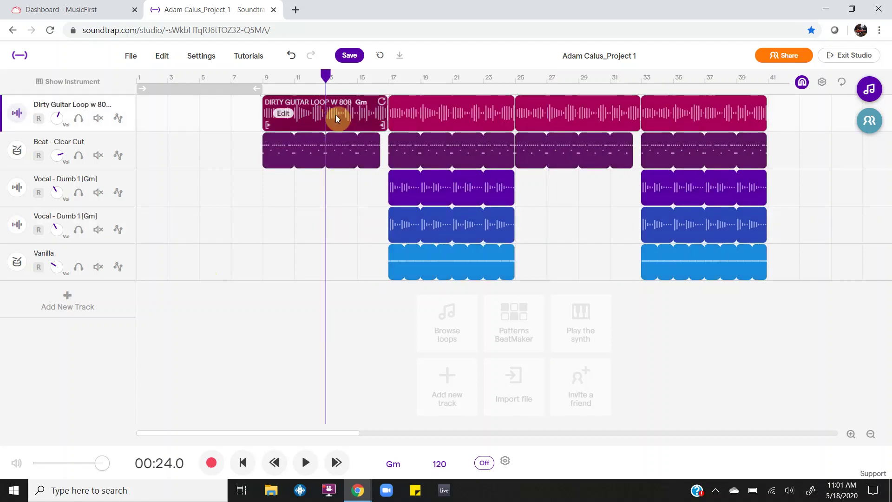
pyautogui.click(332, 208)
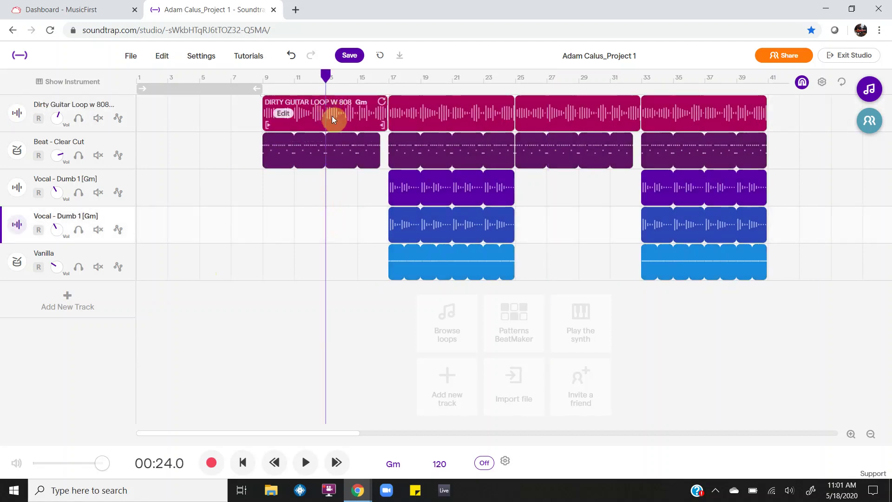
pyautogui.click(333, 119)
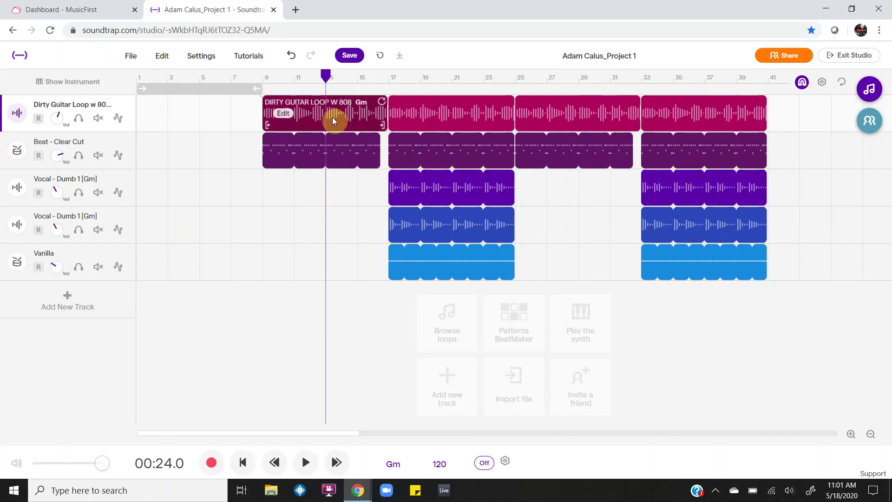
pyautogui.click(140, 83)
pyautogui.hotkey('ctrl', 'v')
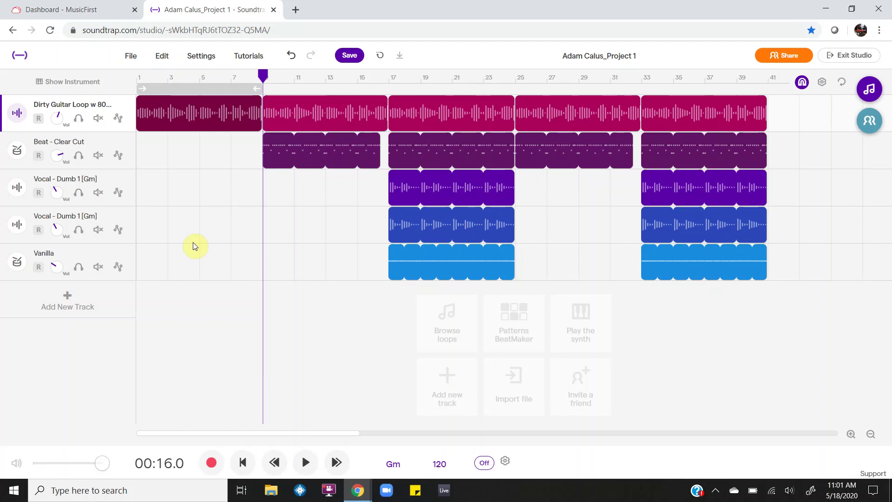
# Play the guitar intro from bar 1 into the following section to check the transition.
pyautogui.click(139, 153)
pyautogui.press('space')
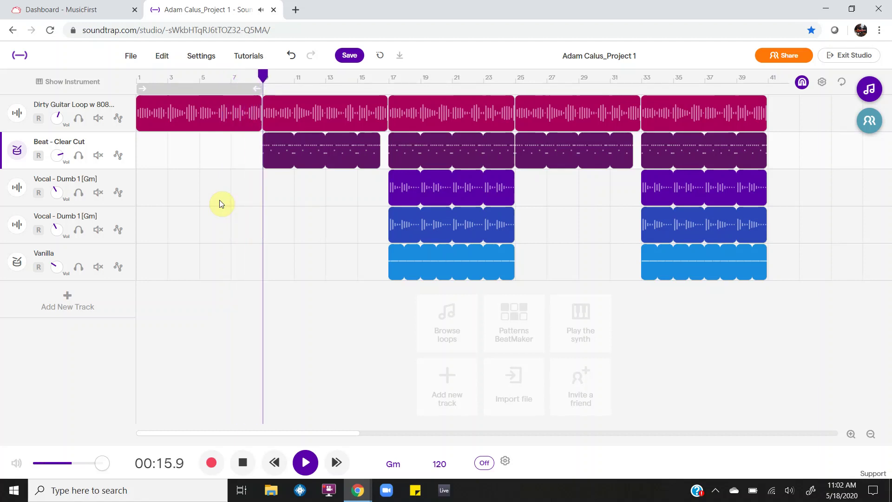
pyautogui.press('space')
# Transpose the intro guitar region at bar 1 up one octave.
pyautogui.moveTo(213, 113)
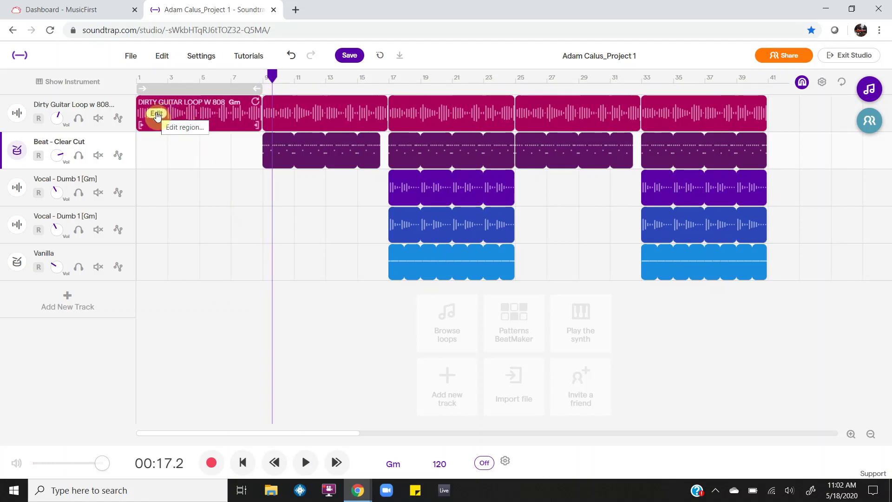
pyautogui.click(157, 114)
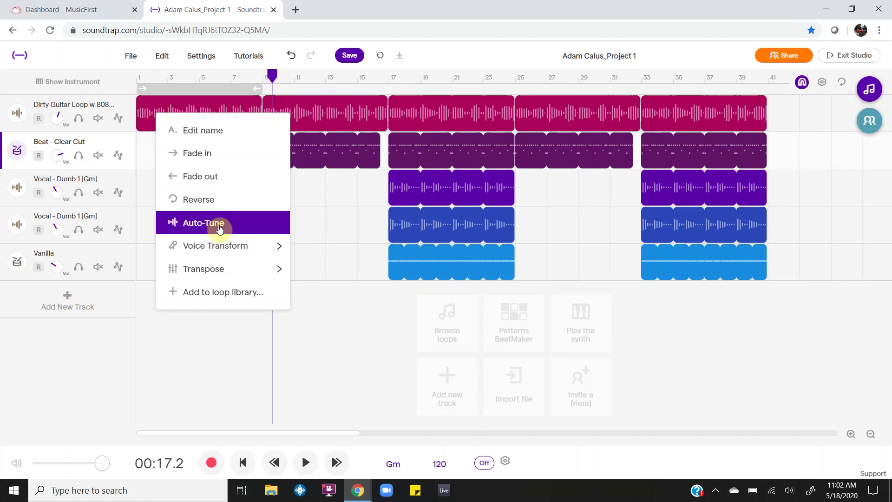
pyautogui.moveTo(223, 268)
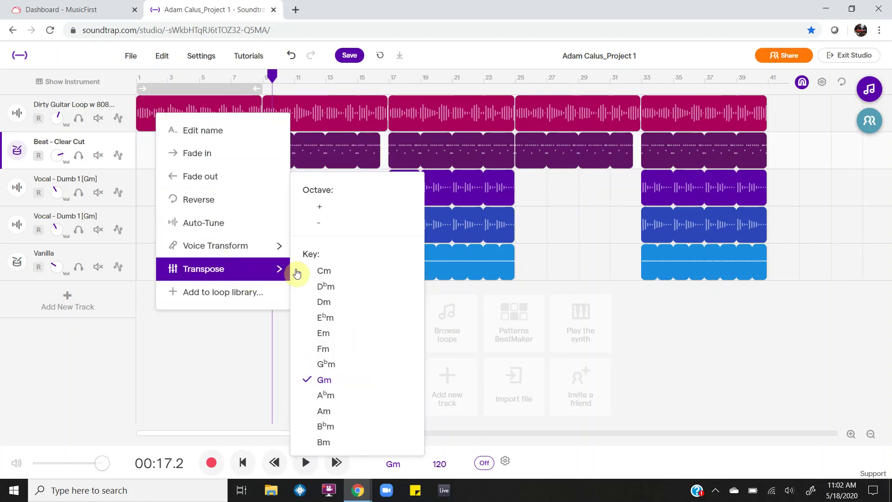
pyautogui.click(319, 208)
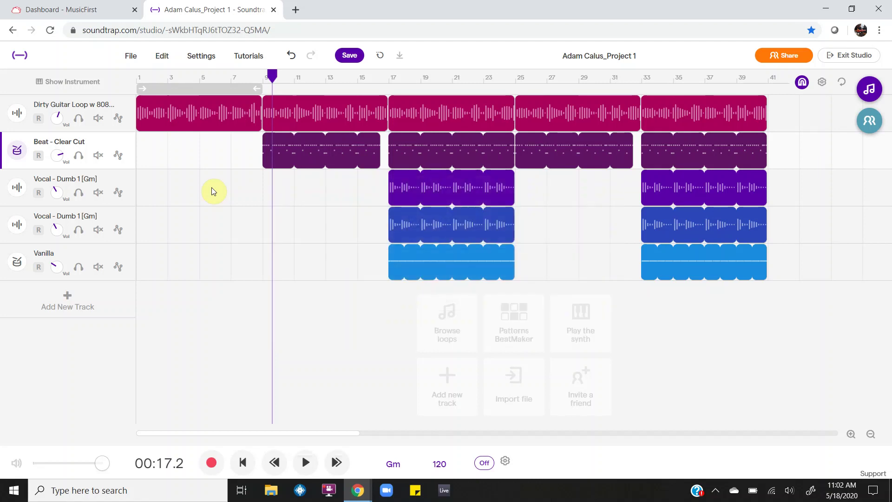
# Duplicate the Dirty Guitar Loop track.
pyautogui.click(228, 127)
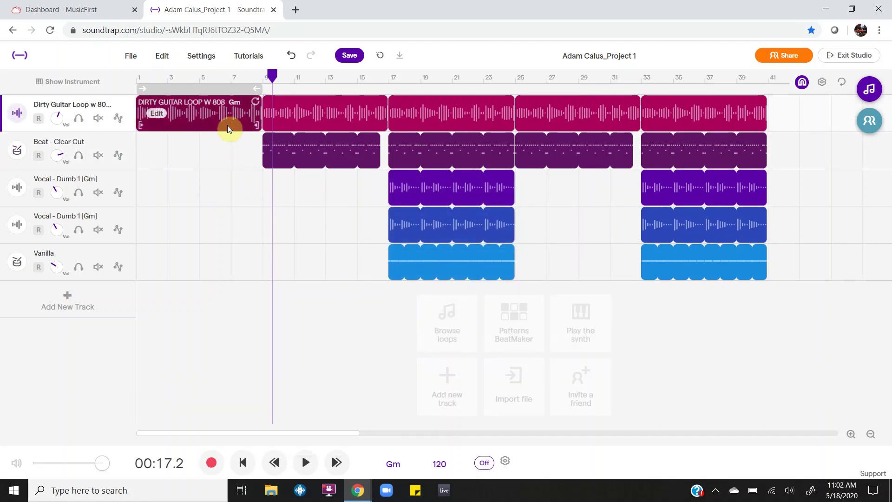
pyautogui.click(120, 104)
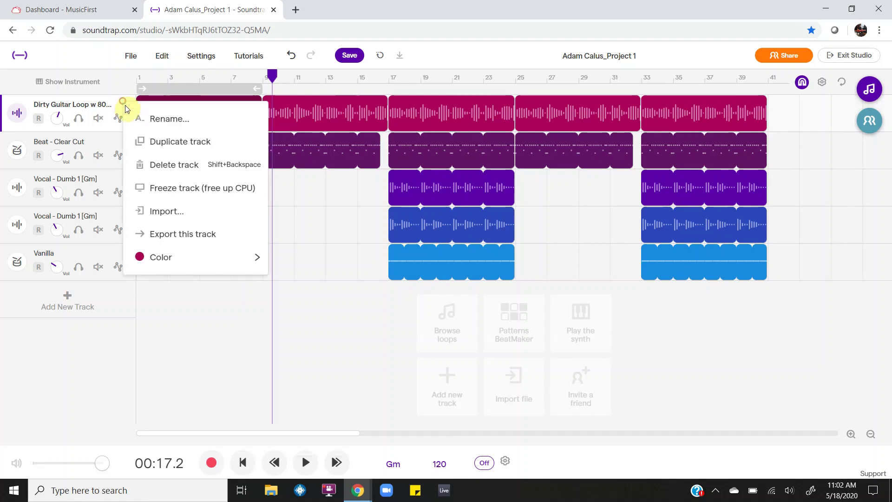
pyautogui.click(147, 154)
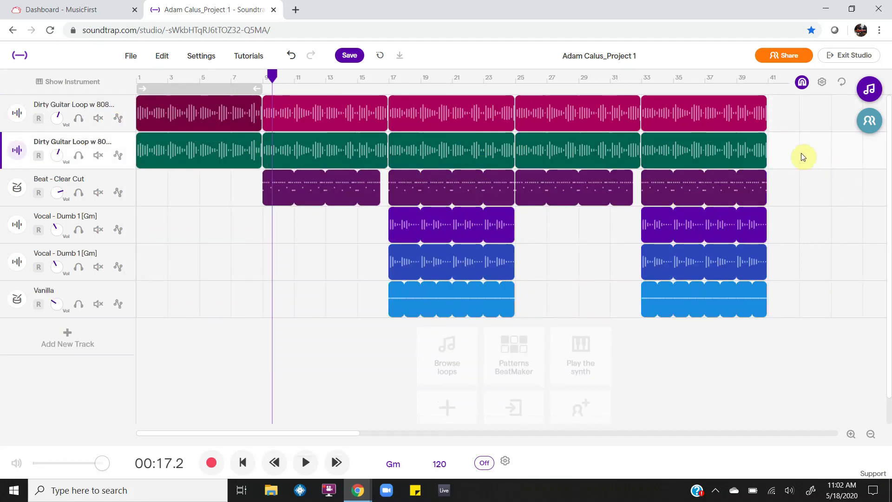
# Delete the original guitar track's regions from bar 9 onward and the duplicate track's intro region at bar 1.
pyautogui.moveTo(792, 158); pyautogui.dragTo(462, 153)
pyautogui.moveTo(796, 121); pyautogui.dragTo(366, 103)
pyautogui.press('Delete')
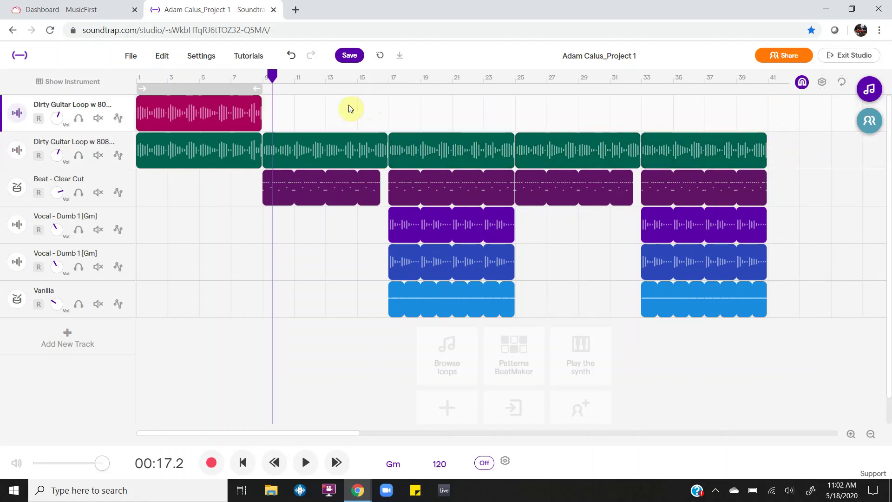
pyautogui.click(234, 163)
pyautogui.press('Delete')
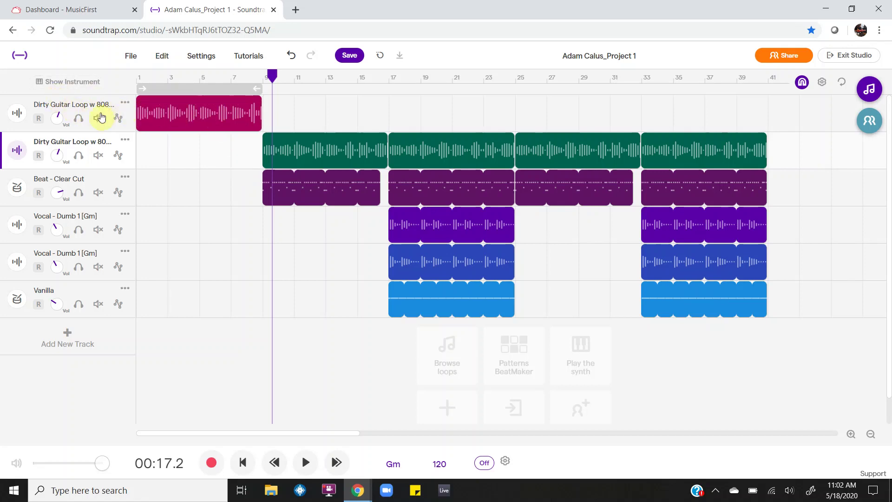
# Lower the Bass and raise the Treble and Reverb in the intro guitar track's Basic Amp.
pyautogui.click(17, 113)
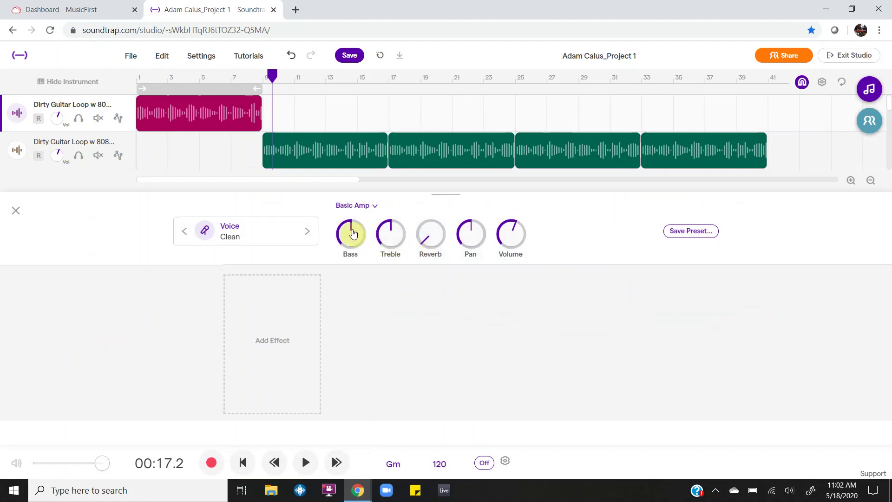
pyautogui.moveTo(351, 232); pyautogui.dragTo(350, 259)
pyautogui.moveTo(391, 236); pyautogui.dragTo(388, 213)
pyautogui.moveTo(429, 237); pyautogui.dragTo(409, 179)
# Add a Delay effect to the intro guitar track and lower its Mix.
pyautogui.click(280, 328)
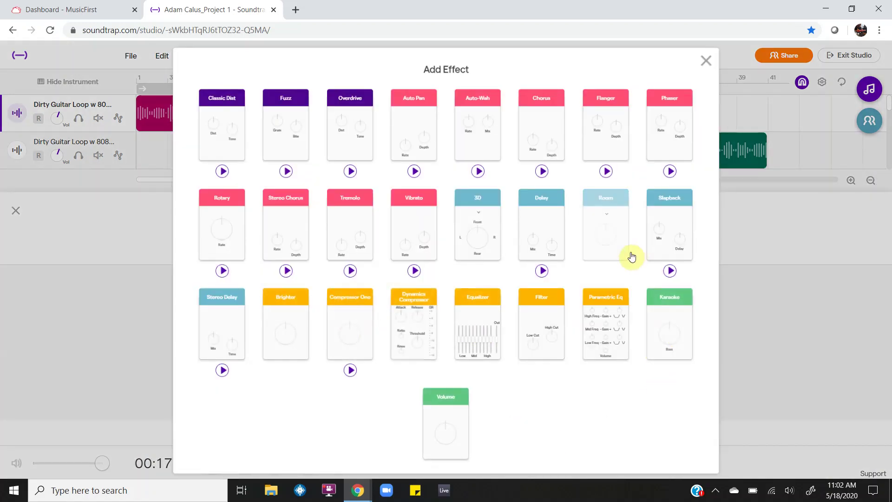
pyautogui.click(542, 227)
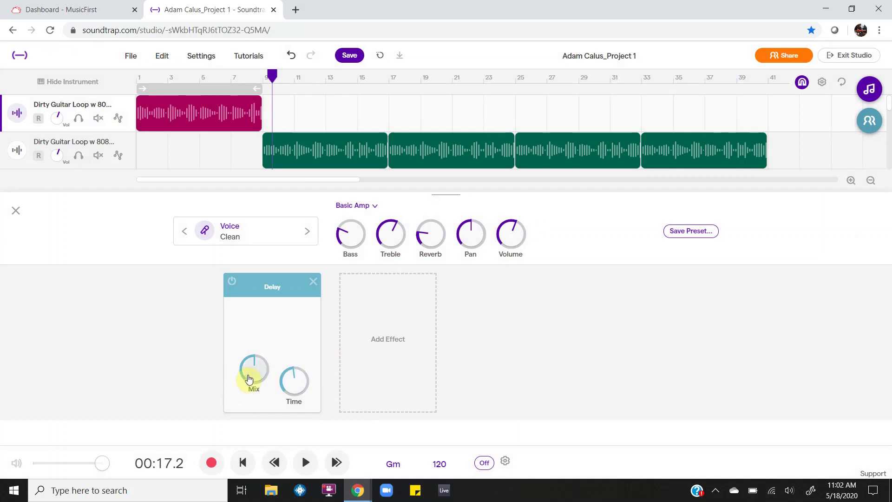
pyautogui.click(243, 416)
# Play the processed intro from bar 1 into the following section, and hide the instrument settings.
pyautogui.click(138, 158)
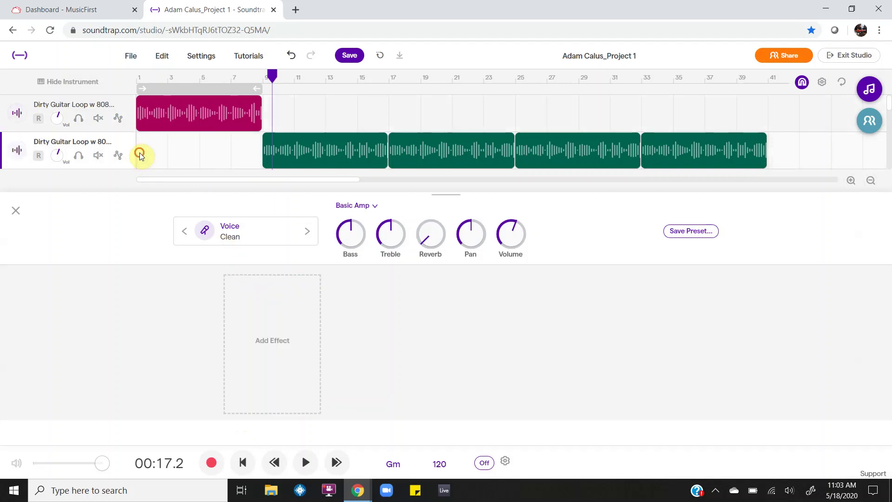
pyautogui.click(140, 152)
pyautogui.press('space')
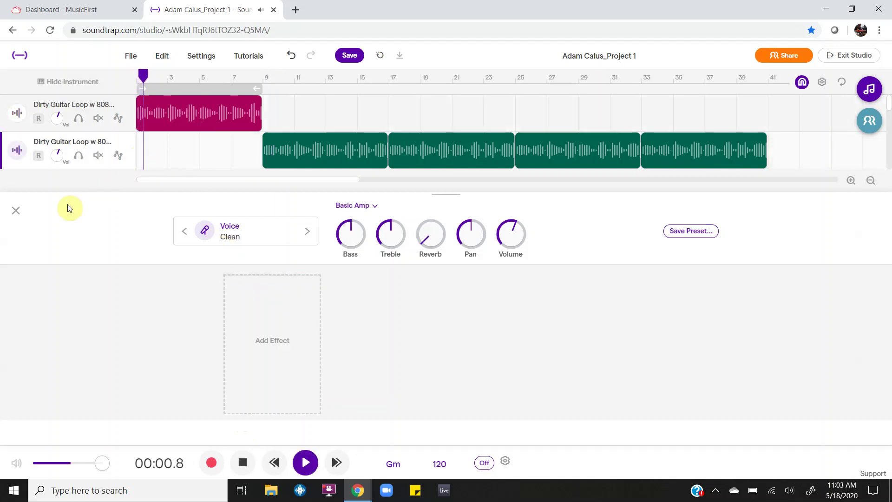
pyautogui.click(15, 211)
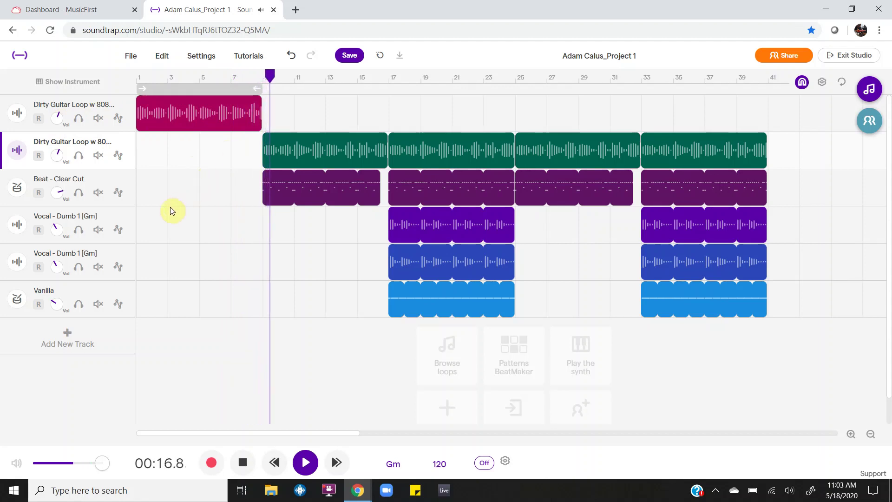
pyautogui.press('space')
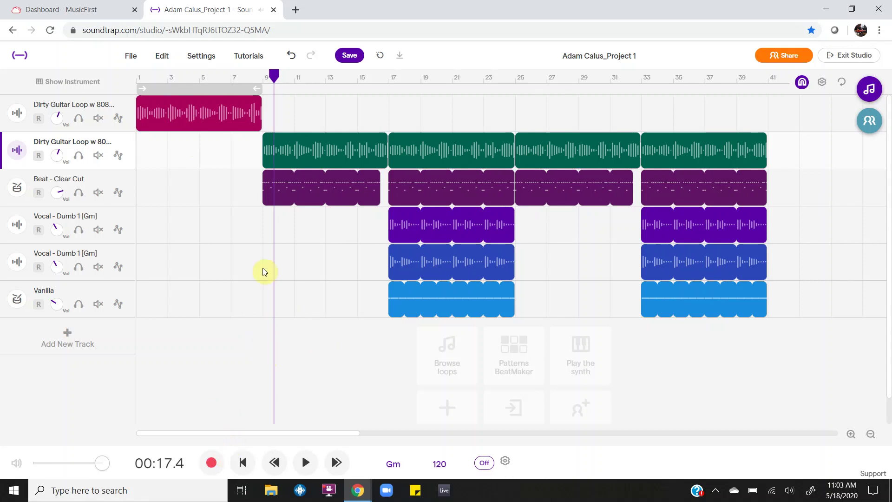
pyautogui.scroll(-1, 264, 271)
pyautogui.scroll(1, 265, 284)
pyautogui.moveTo(199, 104)
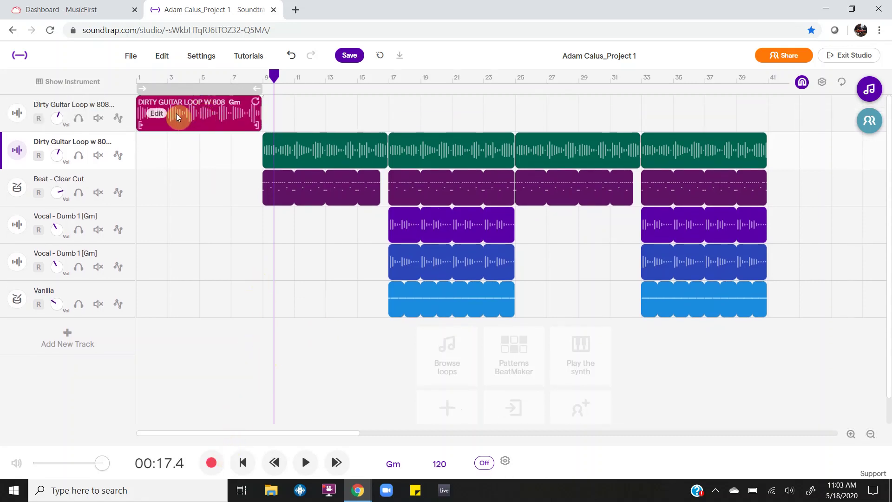
# Show the intro guitar track's effects and add an Equalizer after the Delay.
pyautogui.click(26, 117)
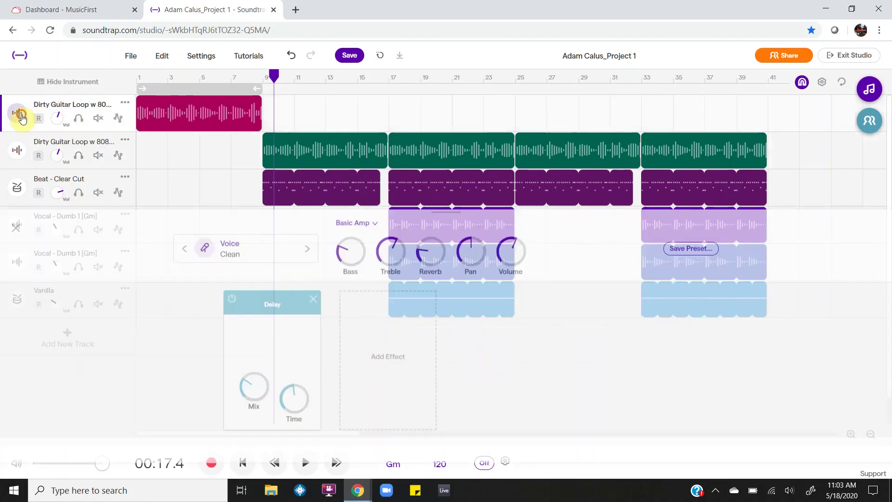
pyautogui.click(431, 229)
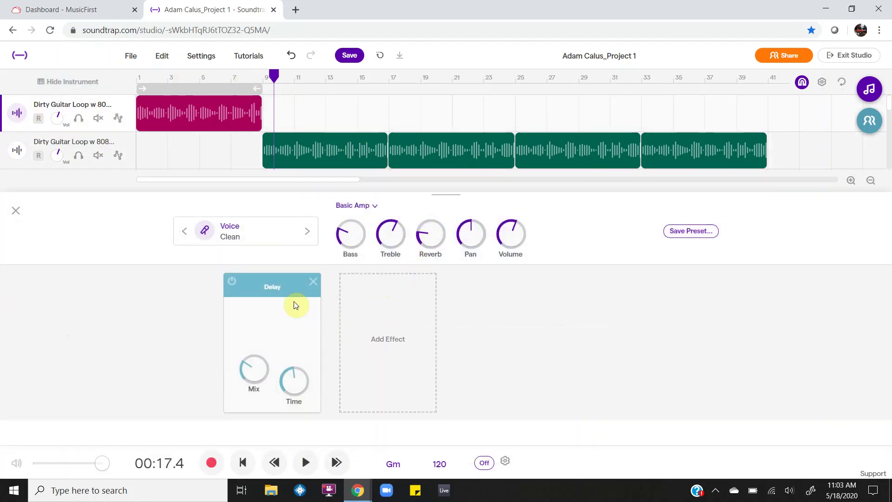
pyautogui.moveTo(274, 296); pyautogui.dragTo(384, 299)
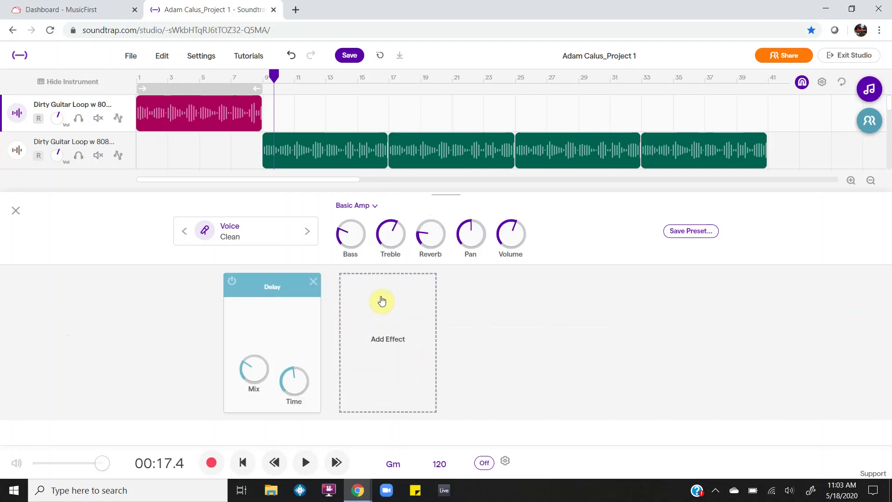
pyautogui.click(382, 301)
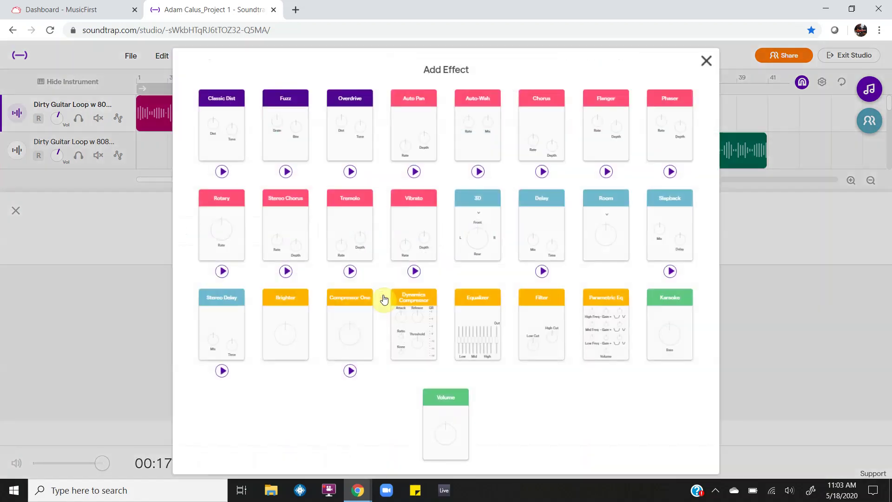
pyautogui.click(482, 326)
pyautogui.moveTo(372, 287); pyautogui.dragTo(196, 306)
pyautogui.moveTo(264, 286); pyautogui.dragTo(506, 306)
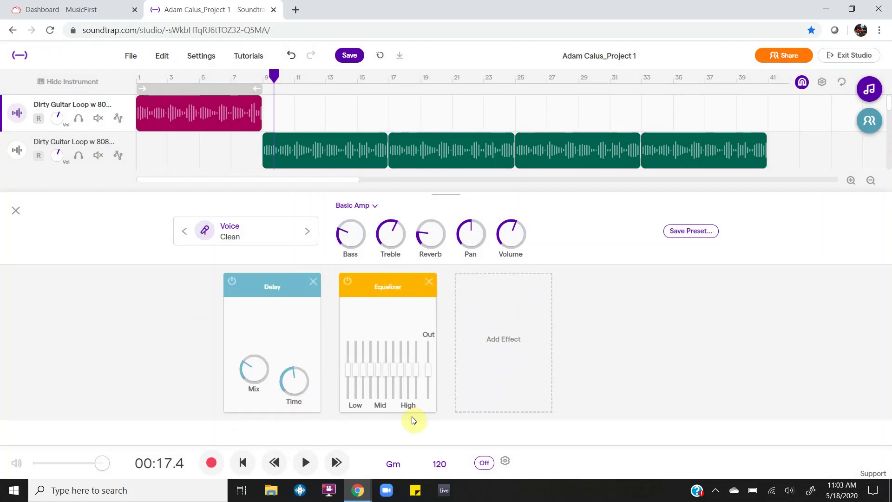
# Lower the Equalizer's four lowest and two highest bands while playing the intro from bar 1, and hide the instrument settings.
pyautogui.moveTo(355, 375); pyautogui.dragTo(359, 404)
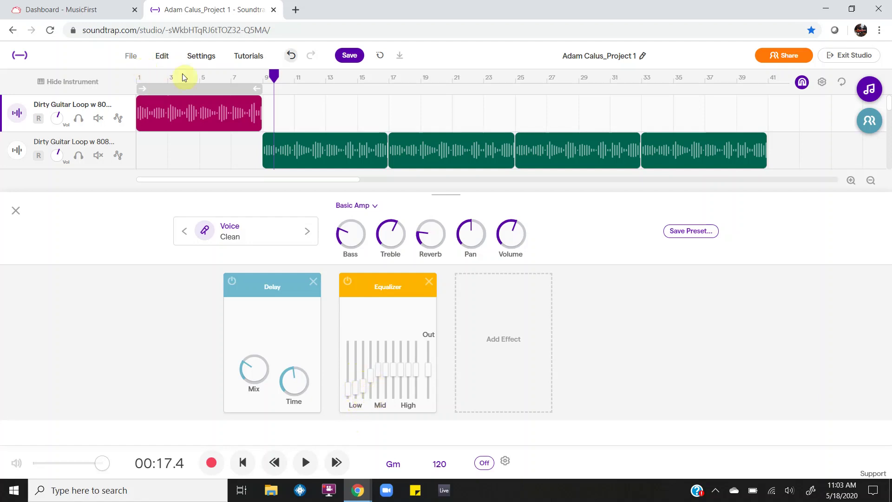
pyautogui.moveTo(272, 76); pyautogui.dragTo(133, 80)
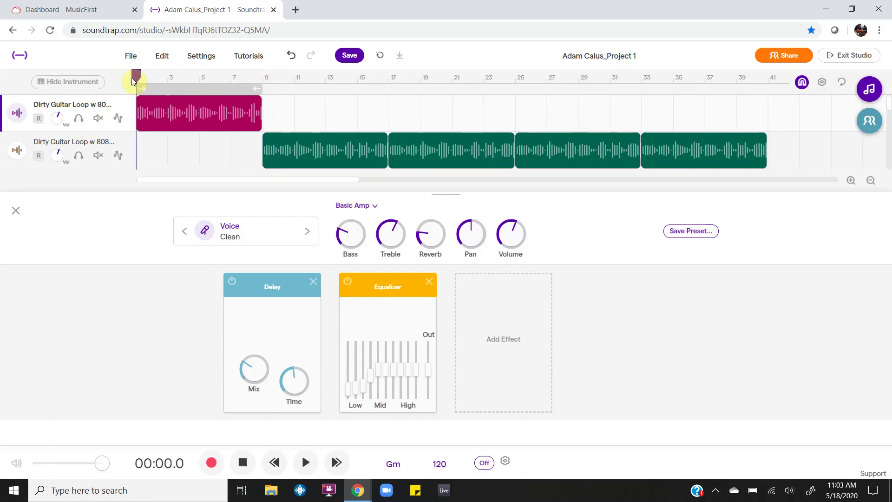
pyautogui.press('space')
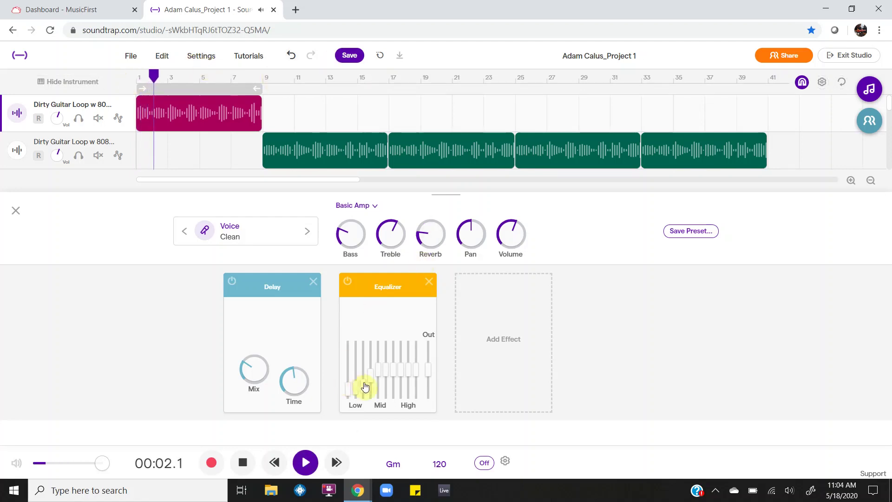
pyautogui.moveTo(370, 375); pyautogui.dragTo(374, 394)
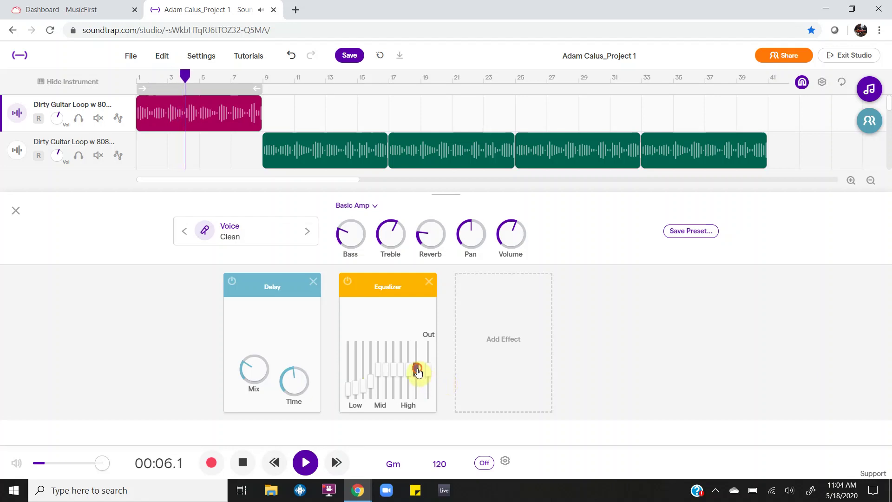
pyautogui.moveTo(417, 370)
pyautogui.mouseDown()
pyautogui.moveTo(418, 391)
pyautogui.moveTo(409, 374)
pyautogui.moveTo(414, 398)
pyautogui.moveTo(409, 381)
pyautogui.mouseUp()
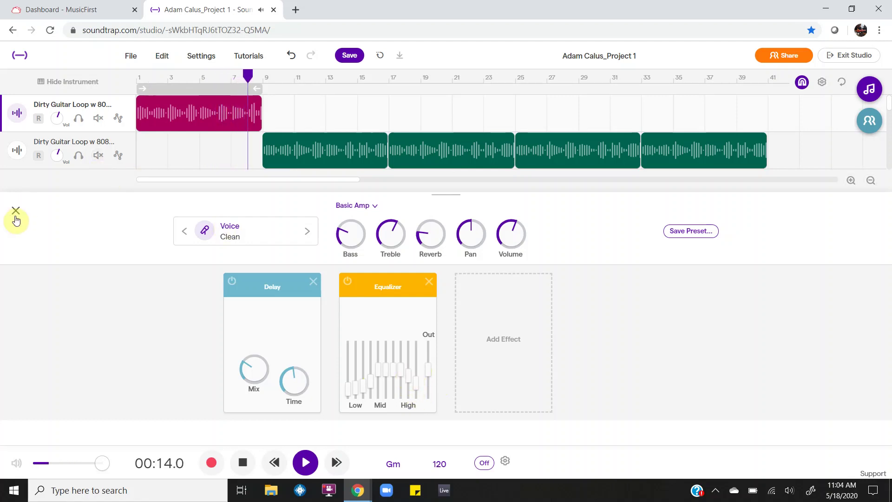
pyautogui.click(16, 213)
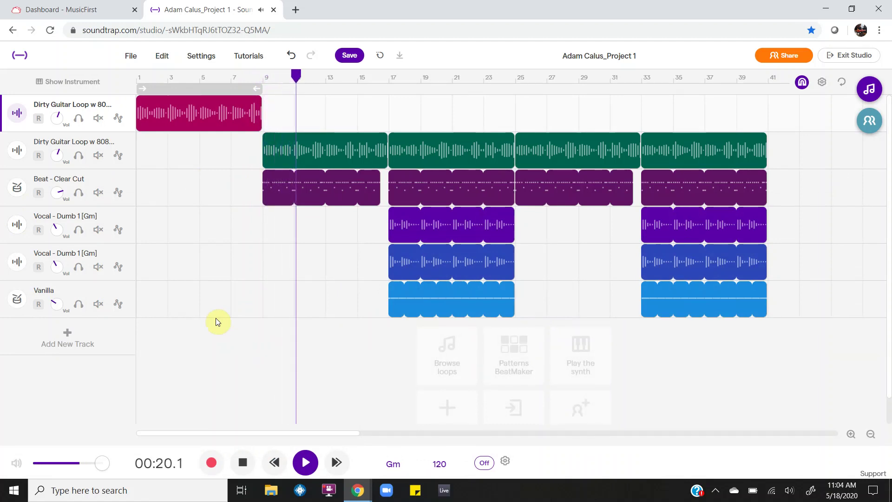
pyautogui.press('space')
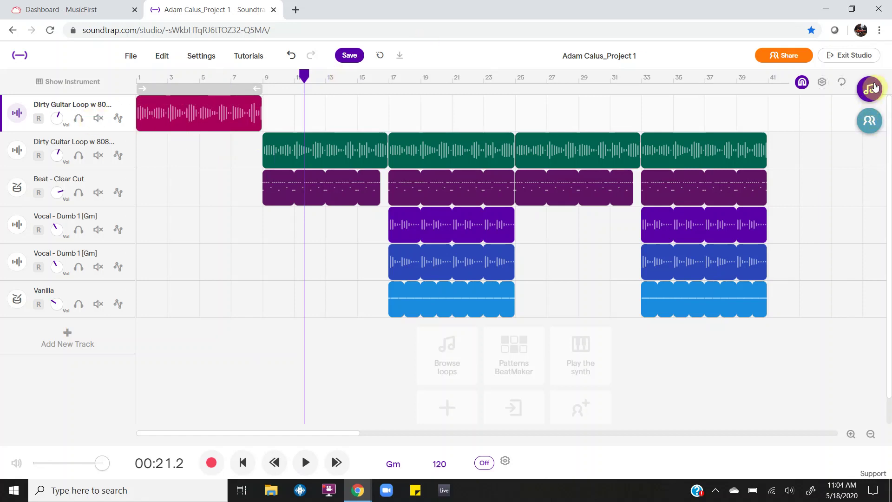
# Filter the loop library by SFX and find the Bass Drop sounds.
pyautogui.click(875, 88)
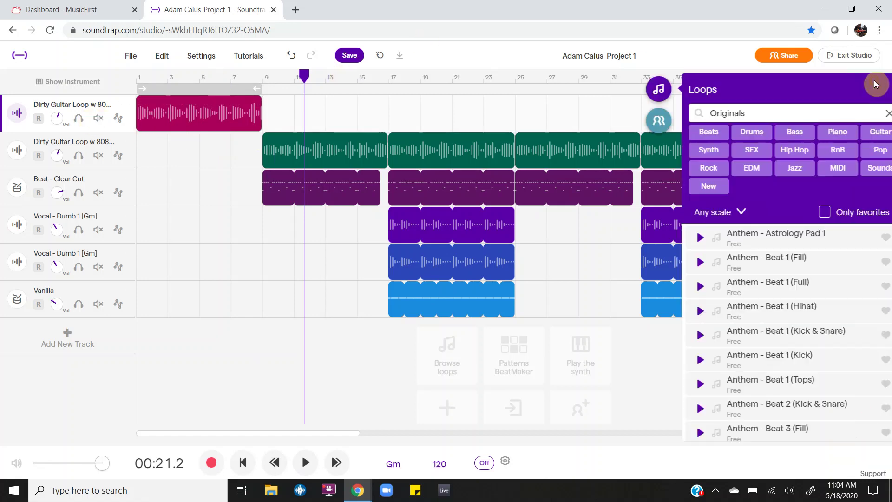
pyautogui.click(878, 114)
pyautogui.click(781, 149)
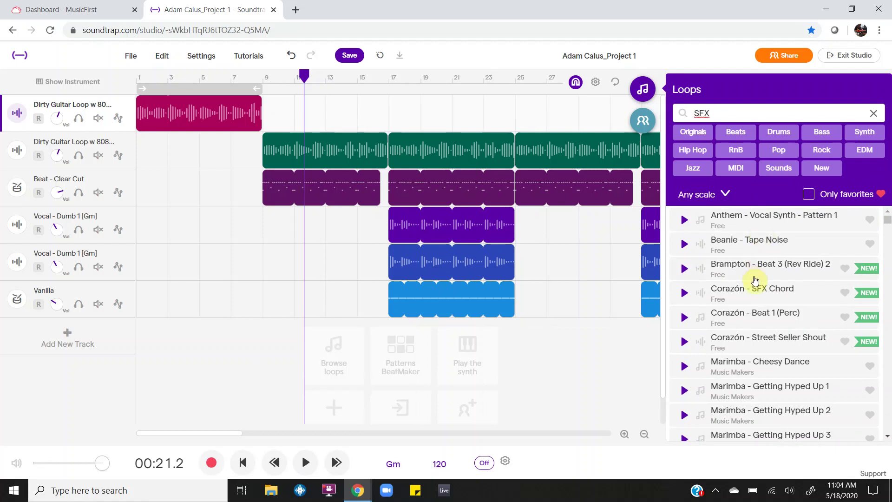
pyautogui.scroll(-5, 756, 281)
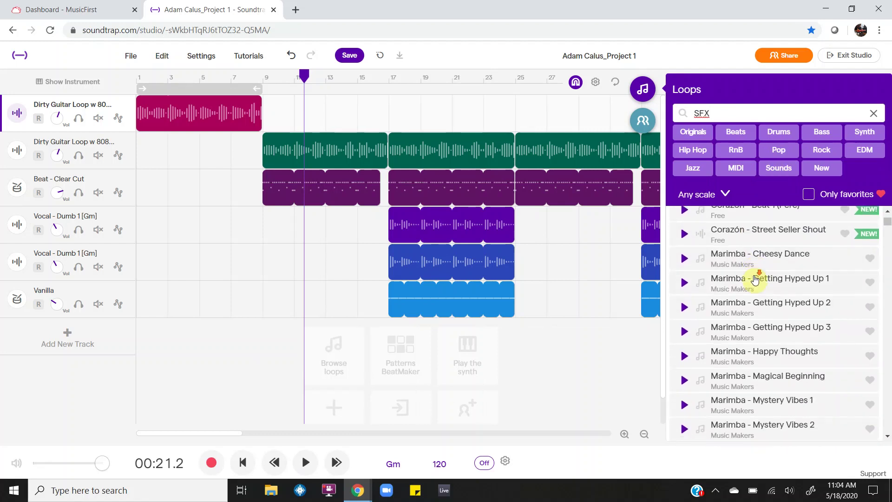
pyautogui.scroll(-10, 755, 281)
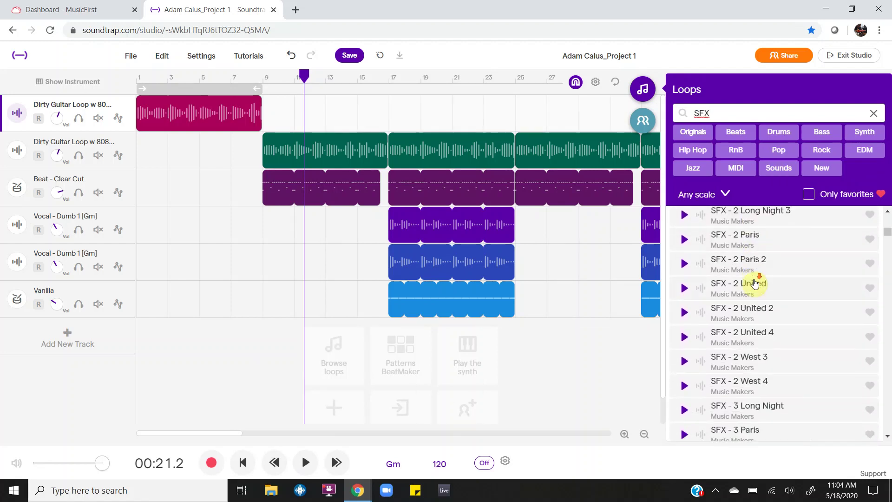
pyautogui.scroll(-5, 755, 283)
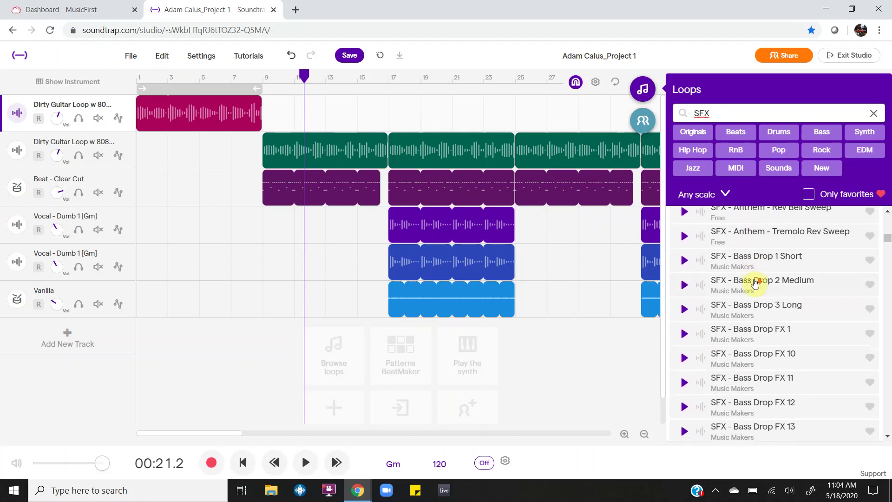
# Preview SFX - Bass Drop 1 Short and Bass Drop FX 1, 10, 11, 14 and 5.
pyautogui.click(684, 261)
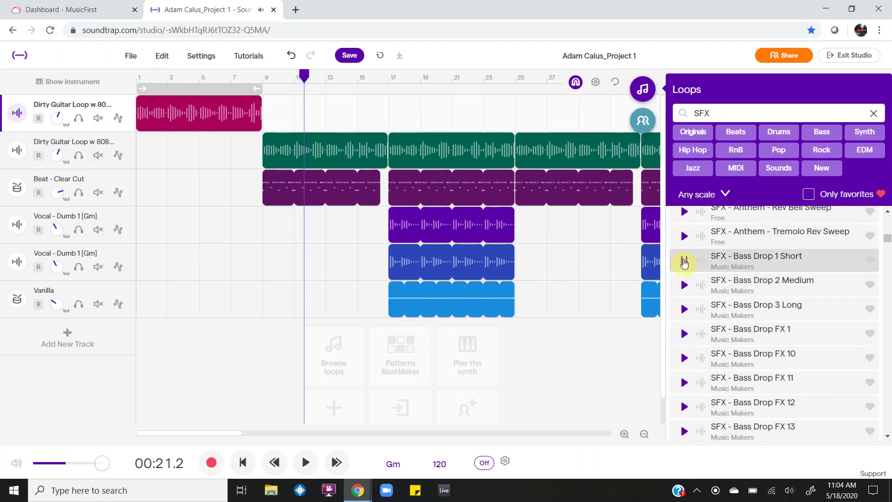
pyautogui.click(685, 333)
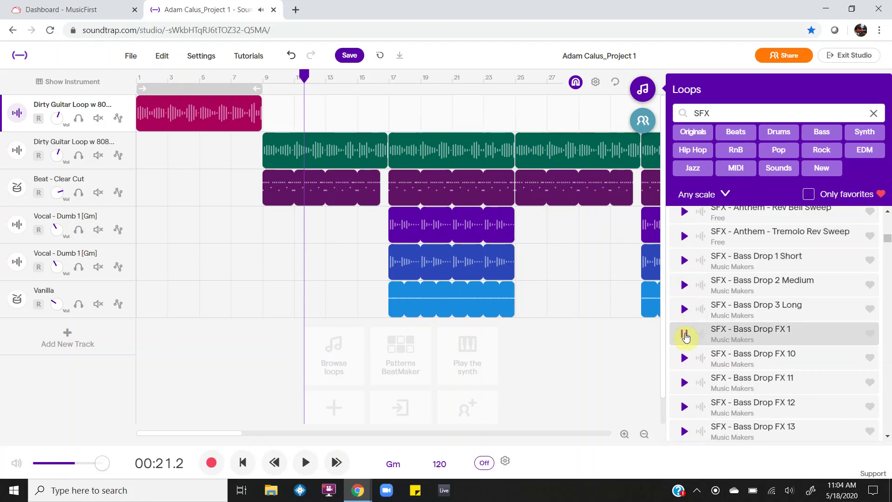
pyautogui.click(685, 357)
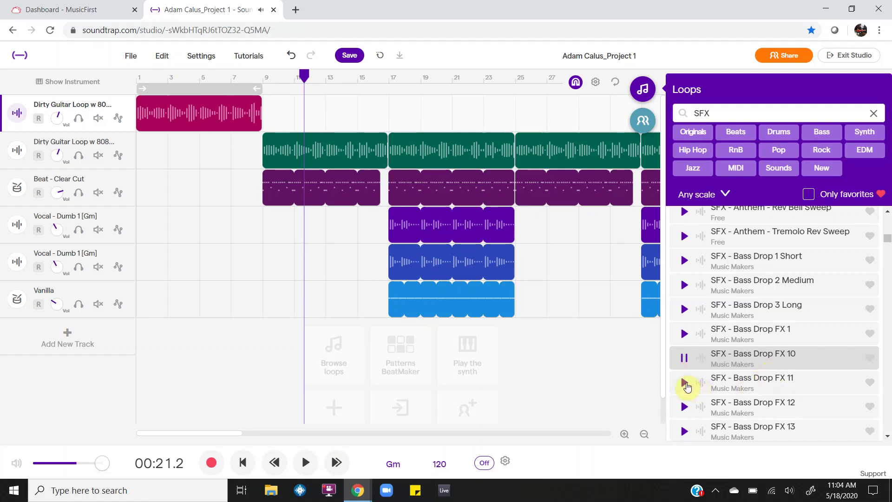
pyautogui.click(684, 383)
pyautogui.scroll(-3, 719, 383)
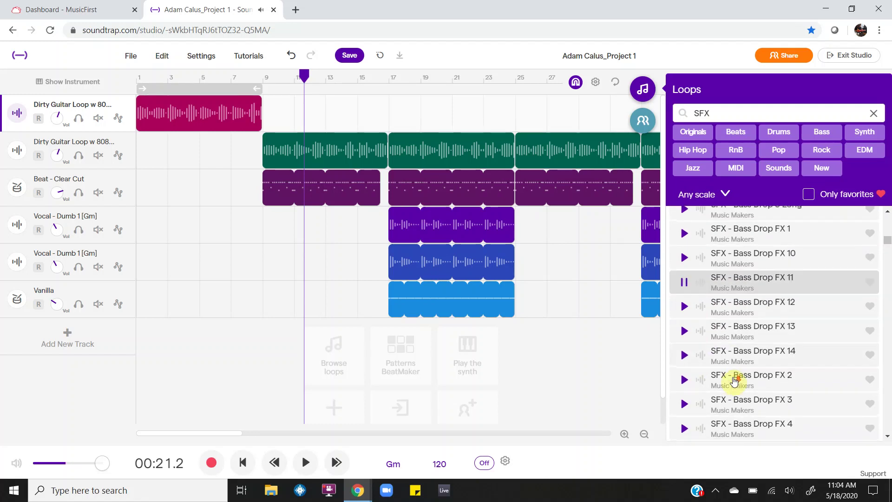
pyautogui.click(683, 328)
pyautogui.scroll(-2, 706, 360)
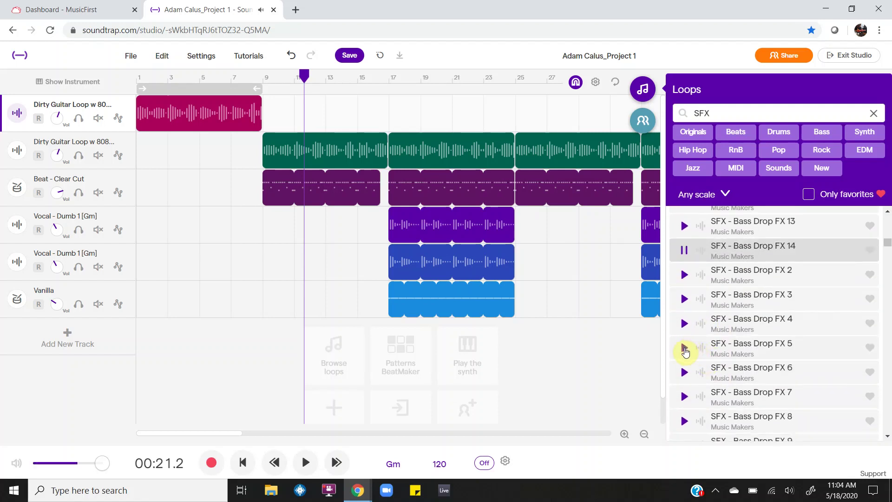
pyautogui.click(686, 352)
pyautogui.scroll(-4, 739, 377)
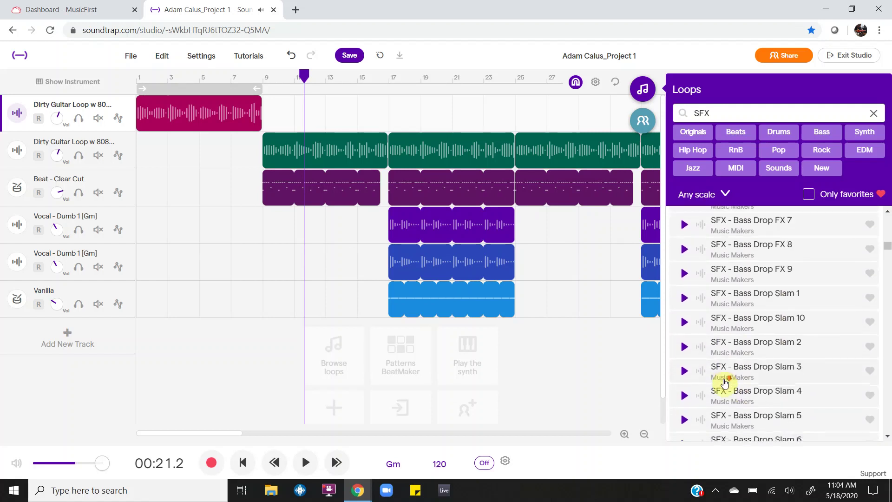
pyautogui.scroll(-5, 725, 382)
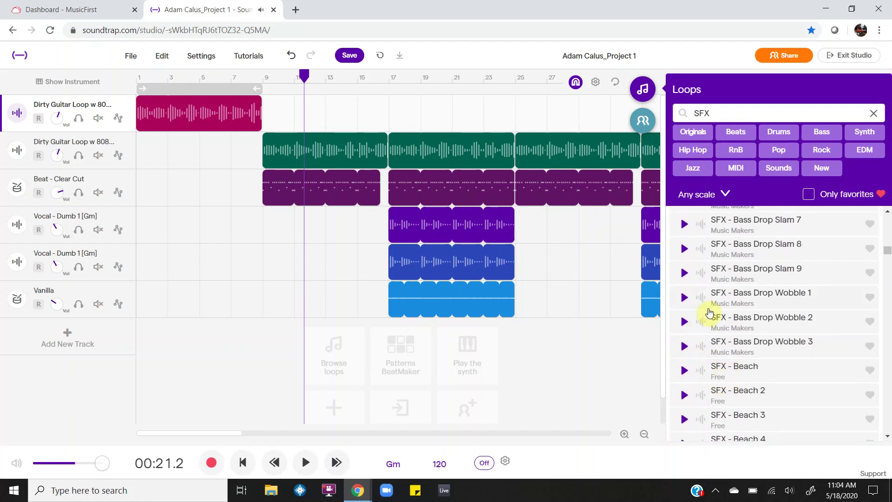
# Preview SFX - Bass Drop Slam 9, 8, 1 and 10.
pyautogui.scroll(2, 709, 312)
pyautogui.click(684, 334)
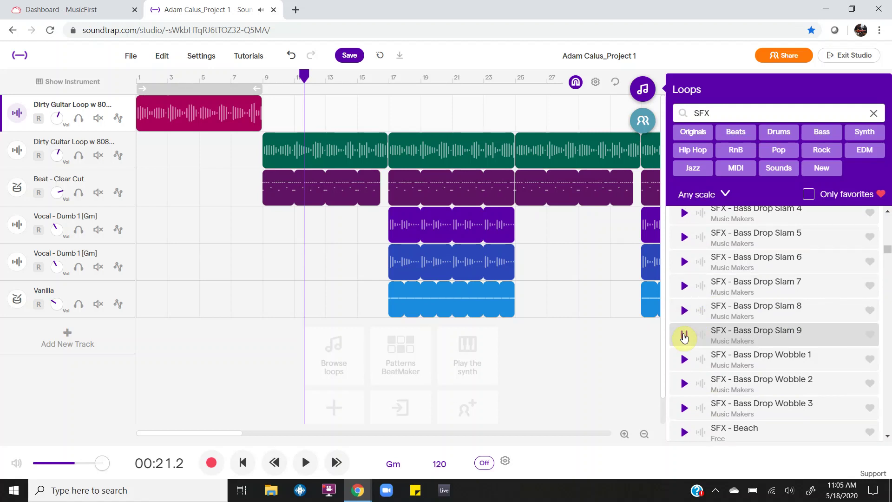
pyautogui.click(684, 311)
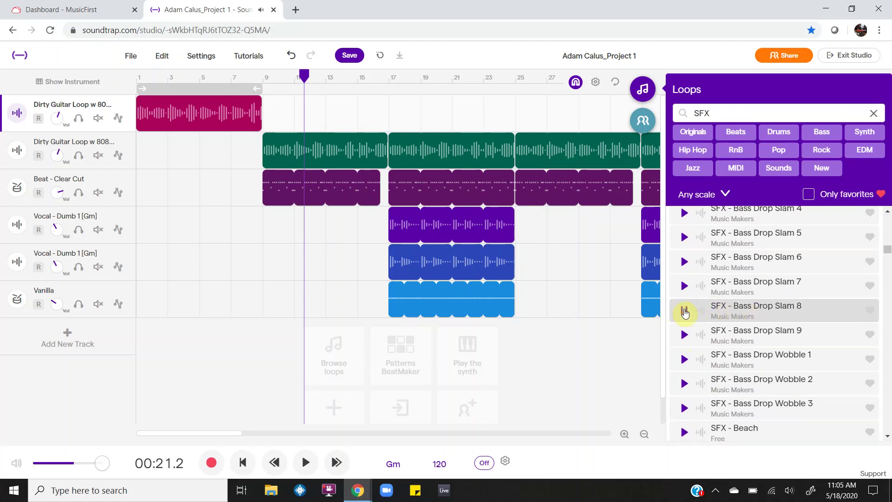
pyautogui.scroll(5, 729, 292)
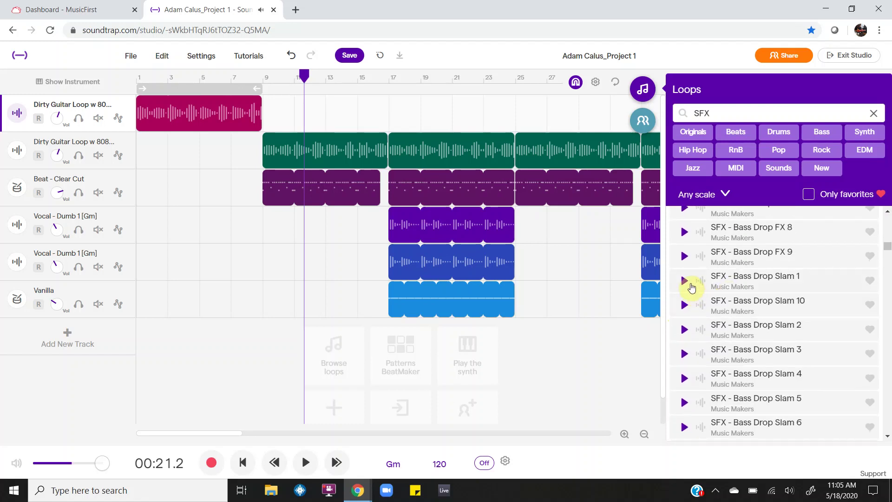
pyautogui.click(686, 281)
pyautogui.click(685, 306)
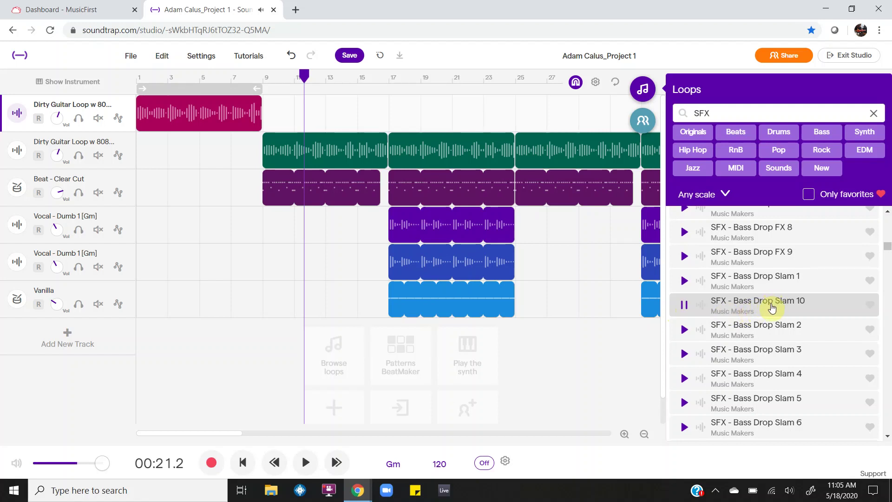
# Add SFX - Bass Drop Slam 10 on a new track between the two guitar tracks, starting at bar 1.
pyautogui.moveTo(768, 311); pyautogui.dragTo(138, 367)
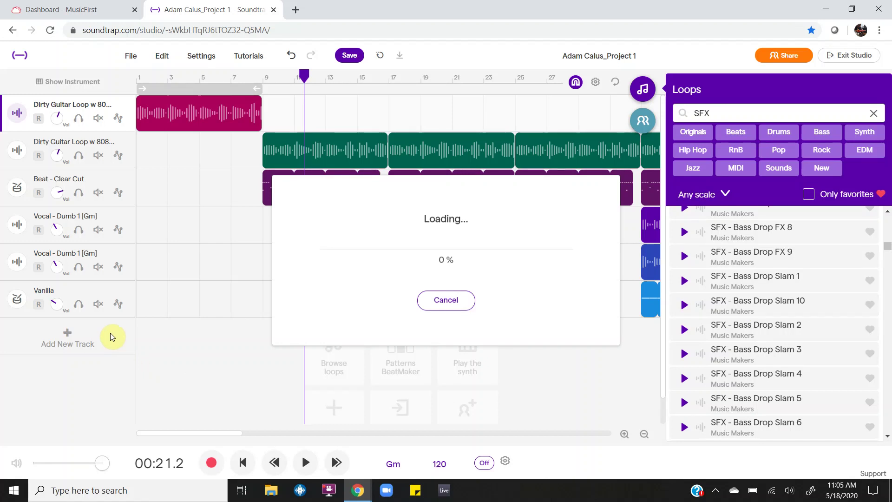
pyautogui.click(444, 300)
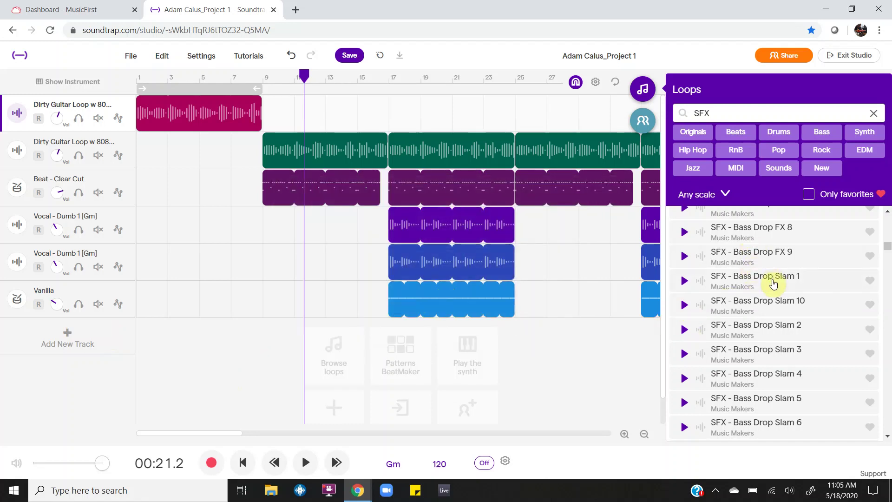
pyautogui.moveTo(767, 301); pyautogui.dragTo(95, 139)
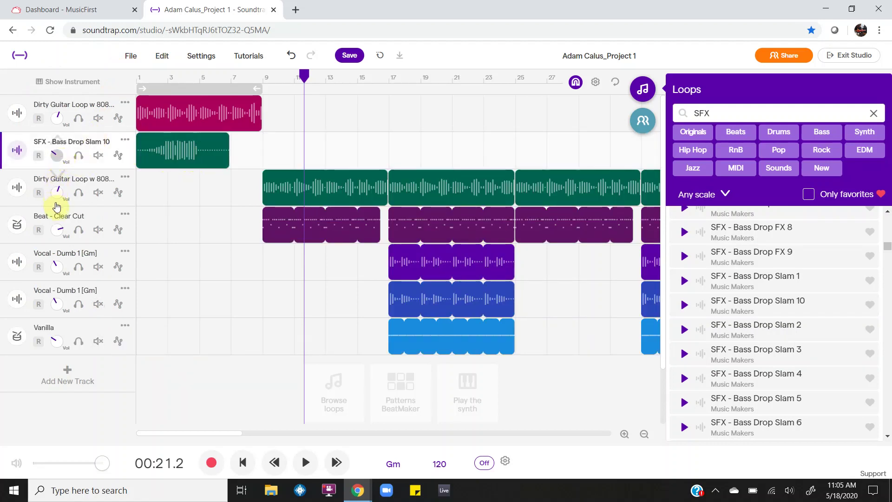
# With snapping off, move the Bass Drop Slam 10 region to start just past the middle of bar 7, and play the transition.
pyautogui.moveTo(188, 159); pyautogui.dragTo(220, 160)
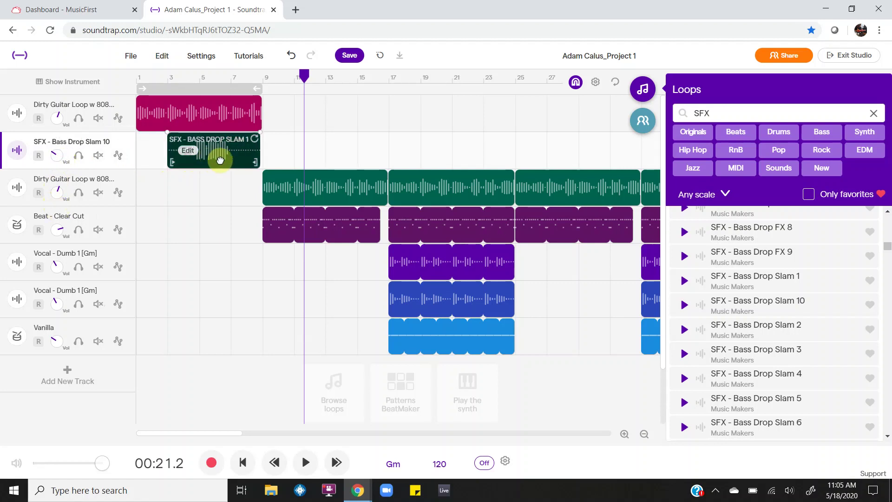
pyautogui.click(576, 84)
pyautogui.scroll(3, 233, 245)
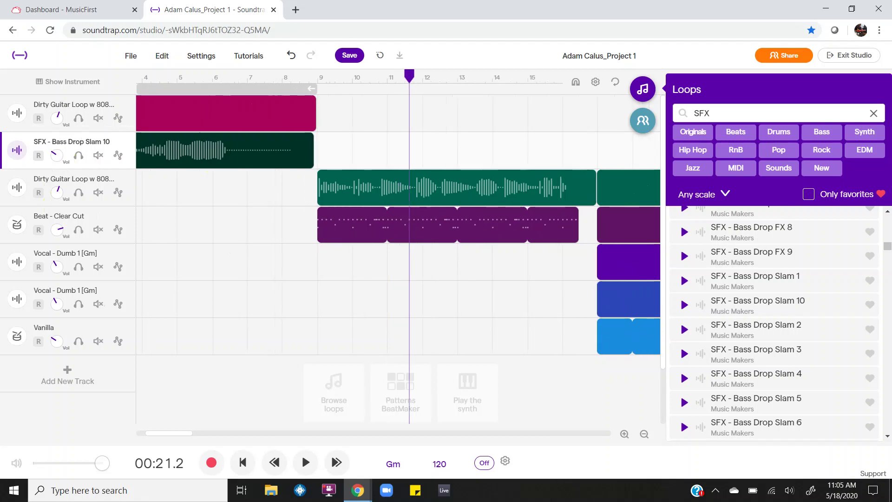
pyautogui.scroll(1, 185, 192)
pyautogui.moveTo(231, 145); pyautogui.dragTo(367, 142)
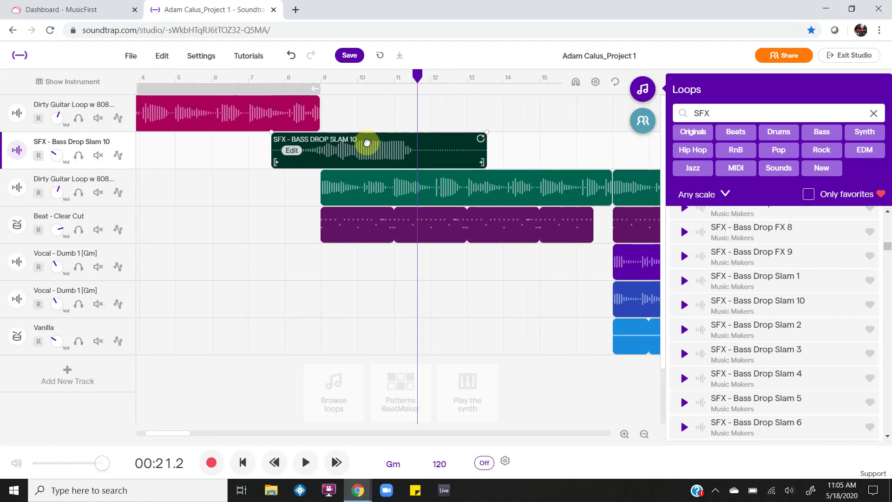
pyautogui.click(278, 191)
pyautogui.press('space')
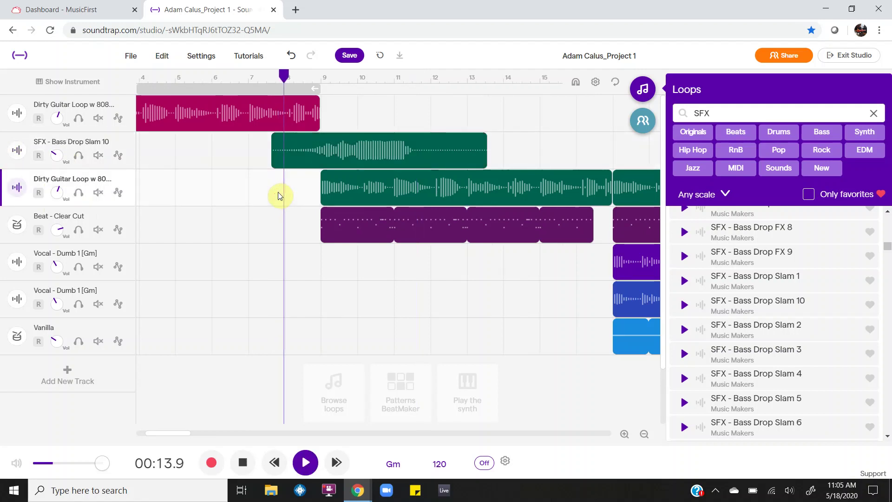
# Move the Bass Drop Slam 10 region one bar earlier to start just past the middle of bar 6, and play the transition.
pyautogui.scroll(1, 277, 219)
pyautogui.click(424, 151)
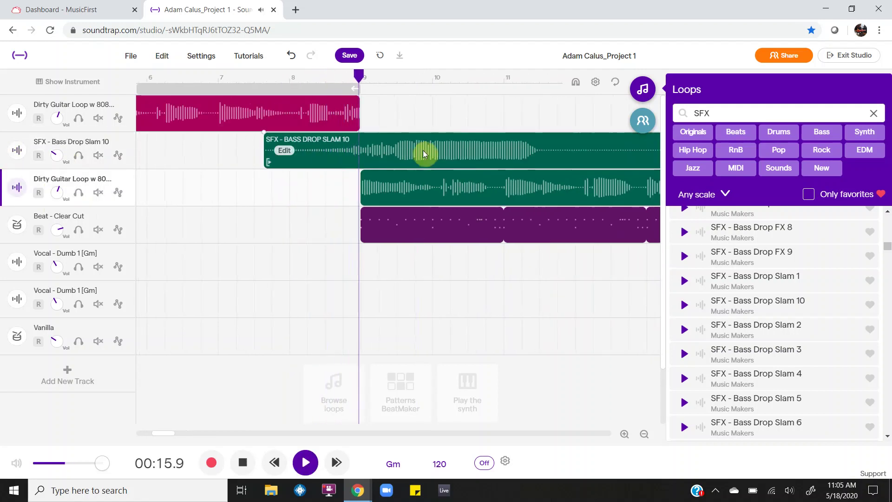
pyautogui.press('space')
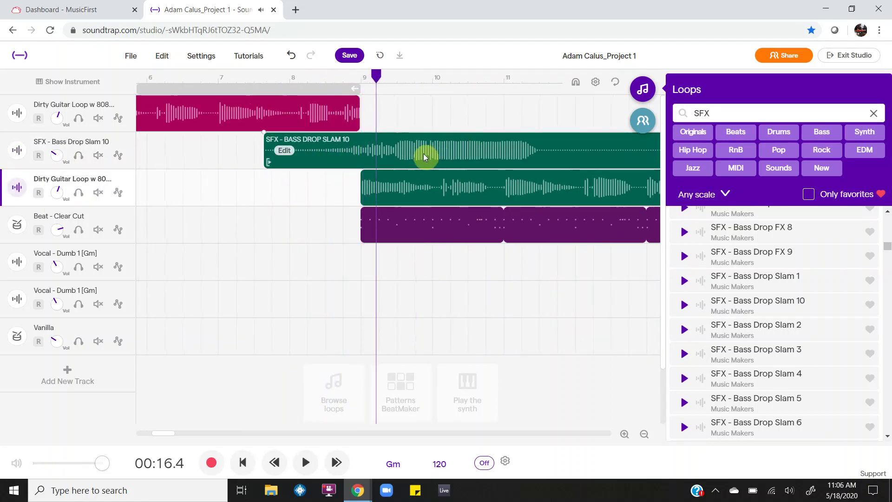
pyautogui.moveTo(424, 156); pyautogui.dragTo(381, 161)
pyautogui.click(310, 197)
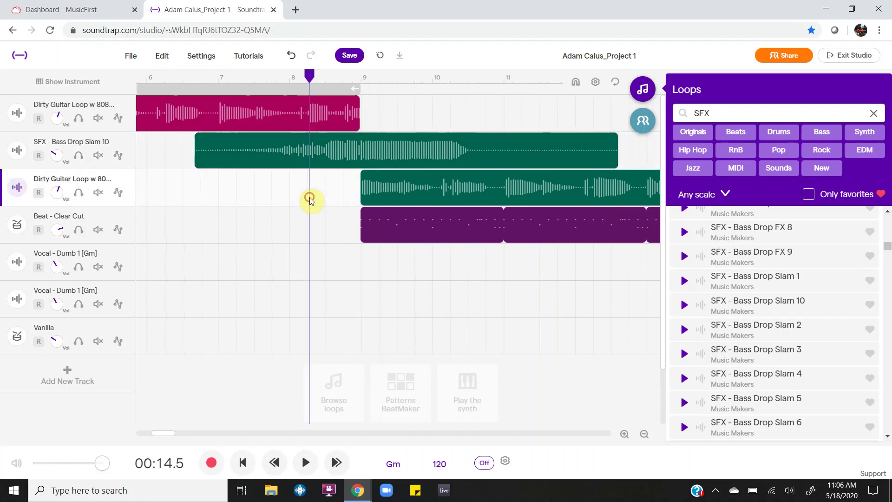
pyautogui.press('space')
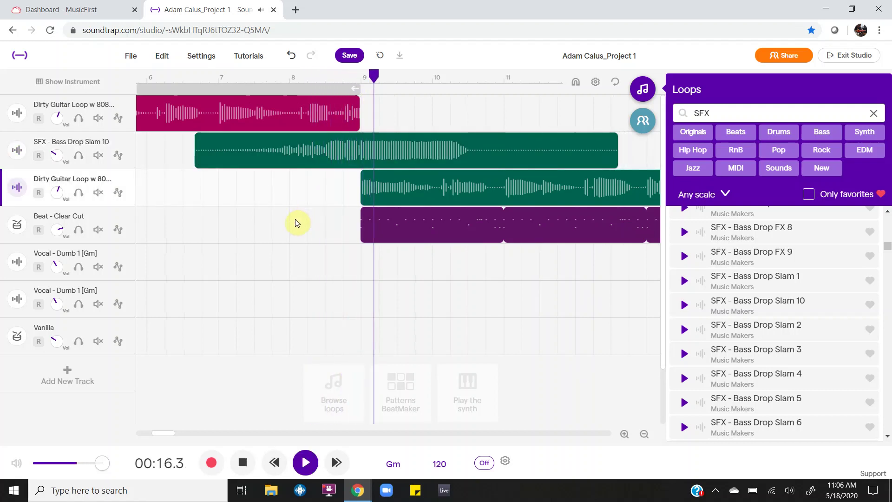
# Raise the Bass Drop Slam 10 track's volume to slightly above the middle while playing, and return the playhead to the end of bar 6.
pyautogui.moveTo(58, 159); pyautogui.dragTo(59, 155)
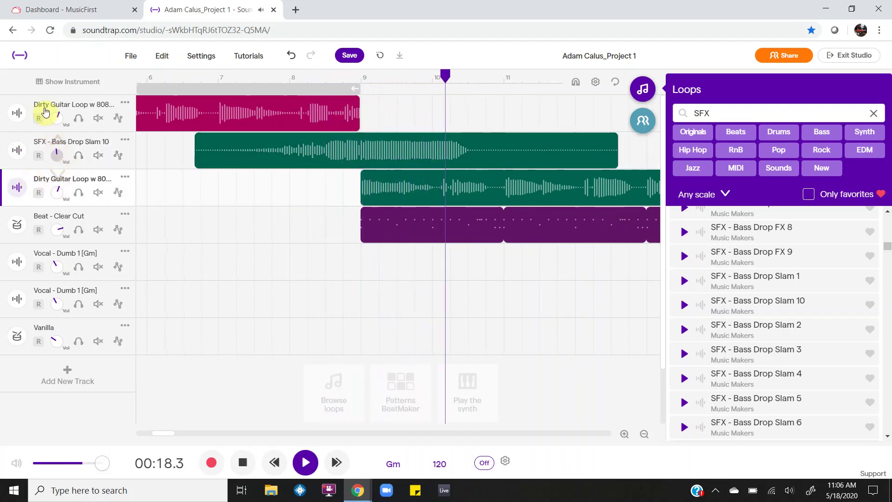
pyautogui.moveTo(46, 111)
pyautogui.mouseDown()
pyautogui.moveTo(48, 146)
pyautogui.moveTo(40, 110)
pyautogui.mouseUp()
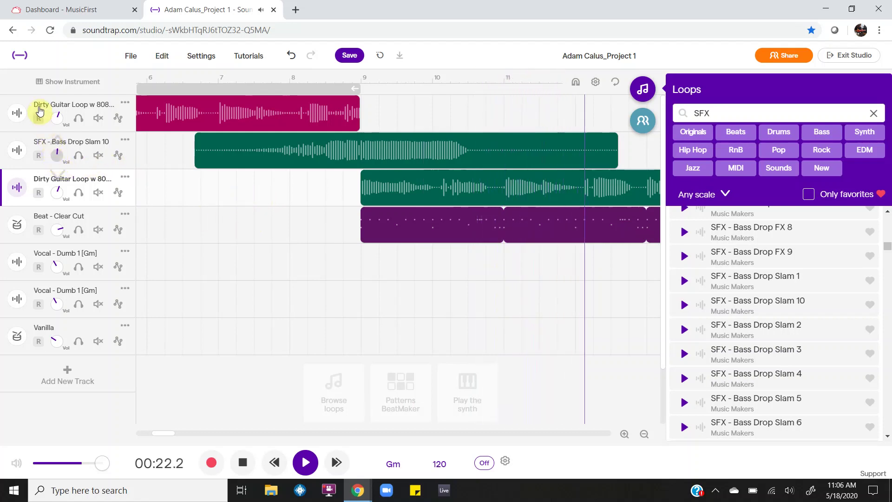
pyautogui.press('space')
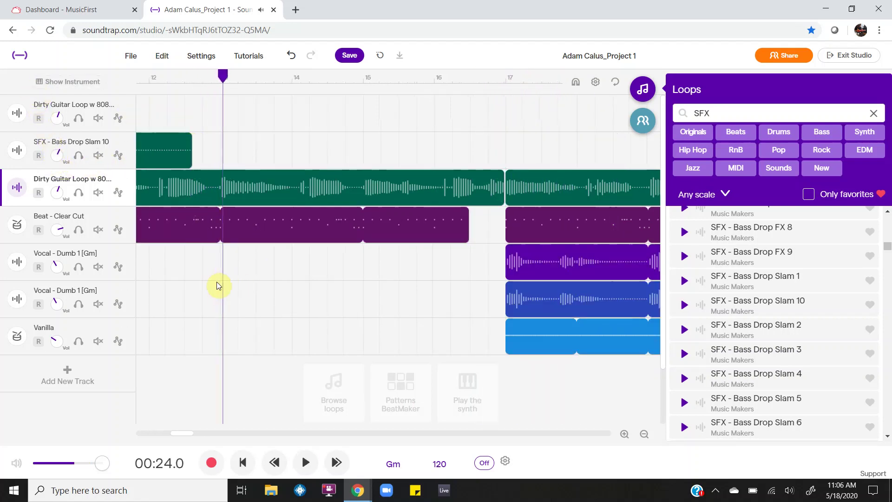
pyautogui.moveTo(219, 77); pyautogui.dragTo(165, 74)
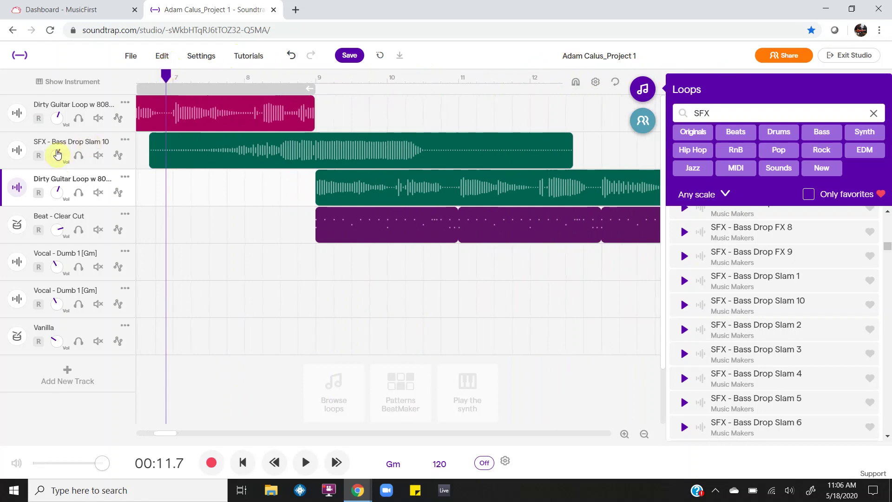
# Add a Volume automation lane to the Bass Drop Slam 10 track.
pyautogui.click(118, 156)
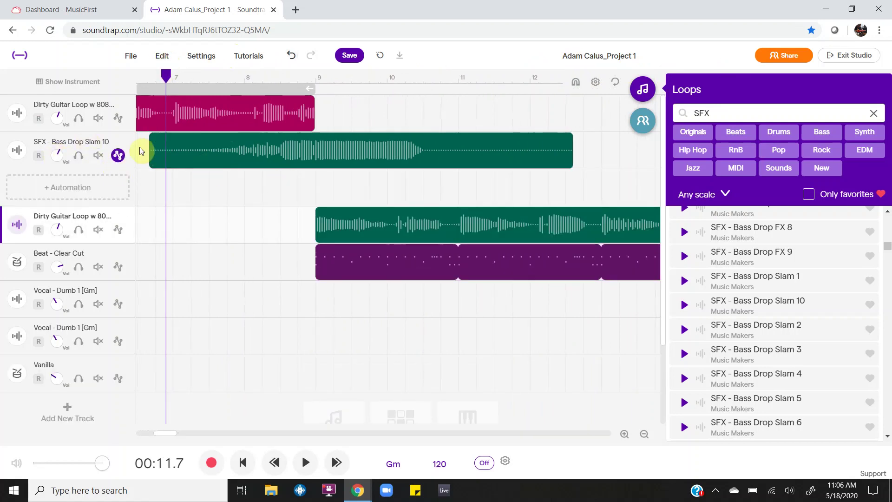
pyautogui.click(104, 181)
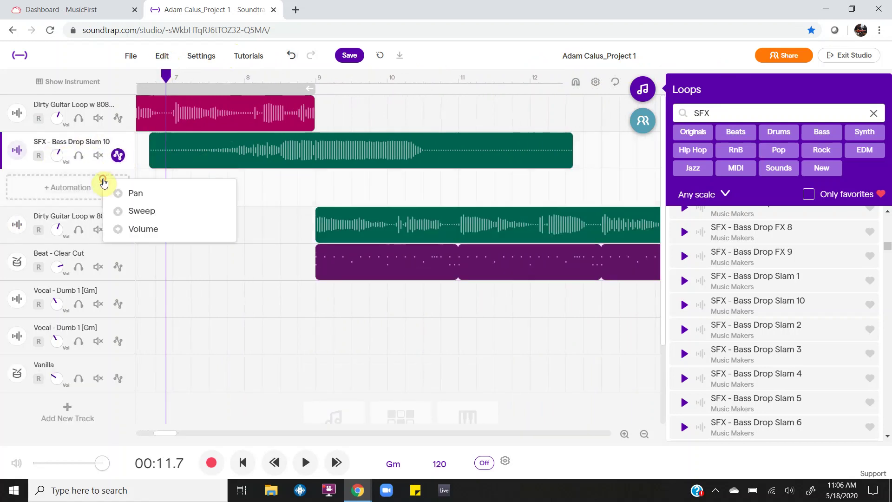
pyautogui.click(127, 229)
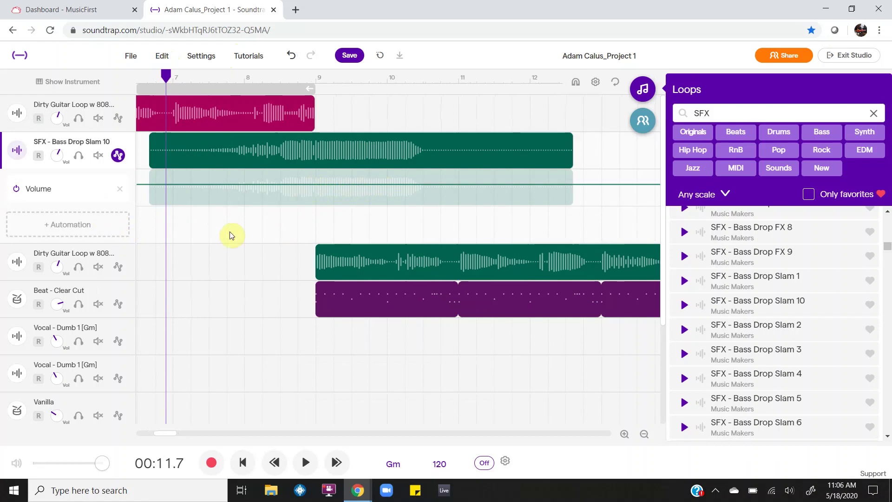
# Listen to the transition, move the Bass Drop Slam 10 region to start just after bar 7, and listen again.
pyautogui.click(209, 227)
pyautogui.press('space')
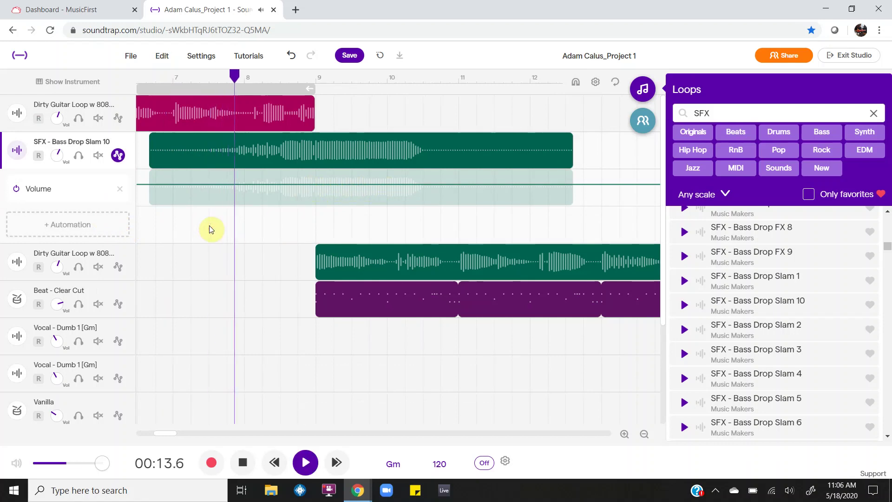
pyautogui.press('space')
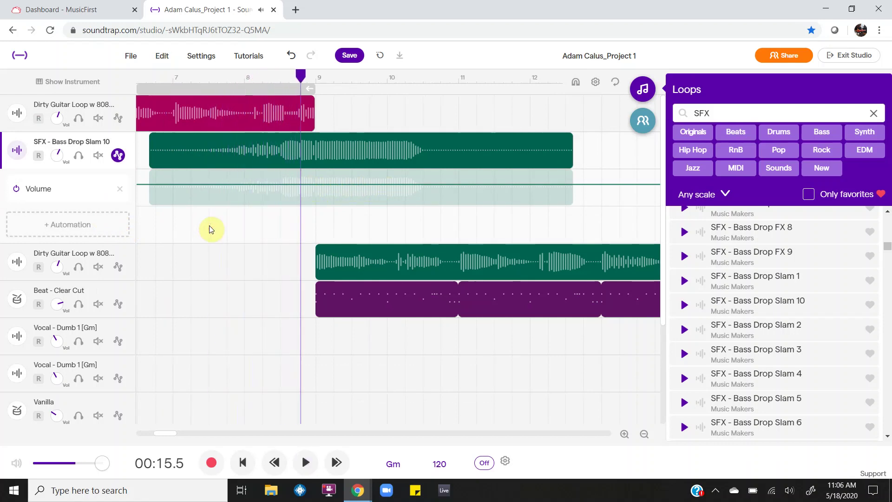
pyautogui.moveTo(329, 146); pyautogui.dragTo(361, 149)
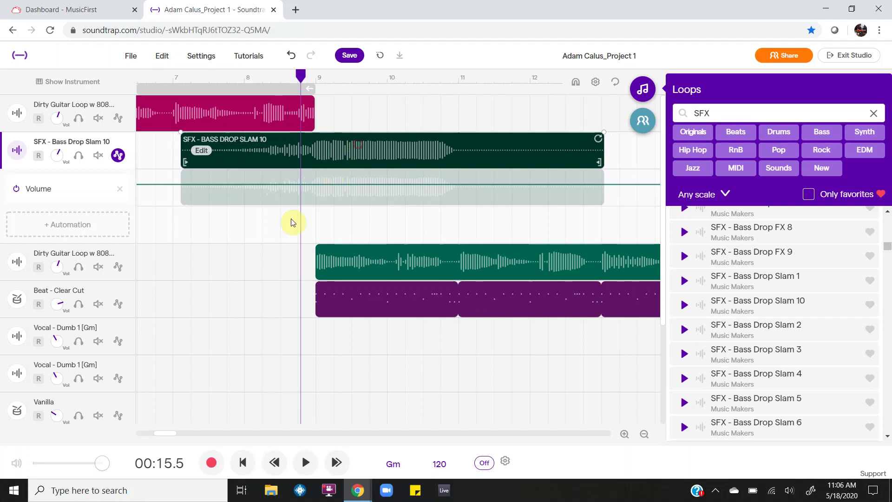
pyautogui.click(263, 227)
pyautogui.press('space')
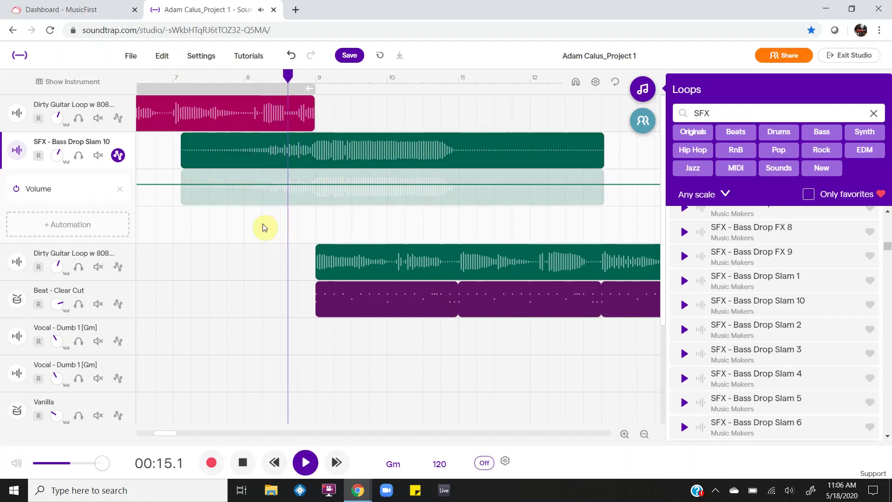
pyautogui.press('space')
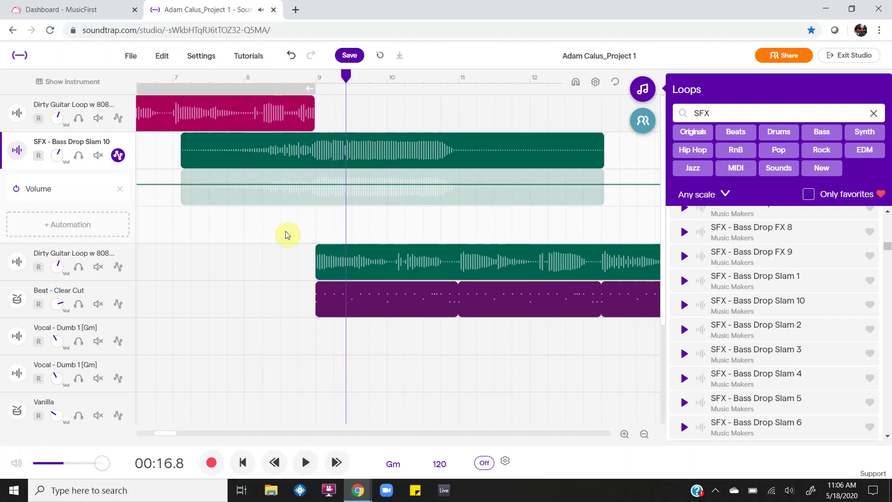
# Nudge the Bass Drop Slam 10 region slightly later so its loud section starts at bar 9, and play the result.
pyautogui.scroll(3, 285, 231)
pyautogui.scroll(1, 283, 231)
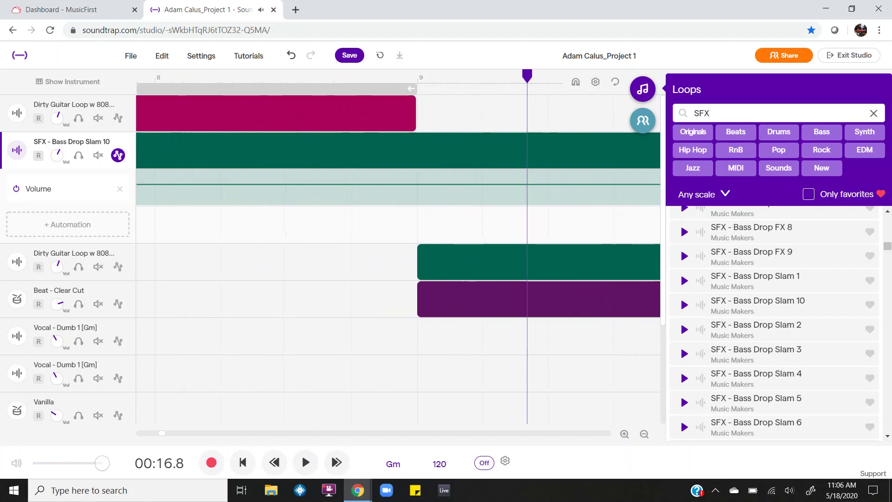
pyautogui.scroll(1, 285, 231)
pyautogui.moveTo(483, 156); pyautogui.dragTo(491, 150)
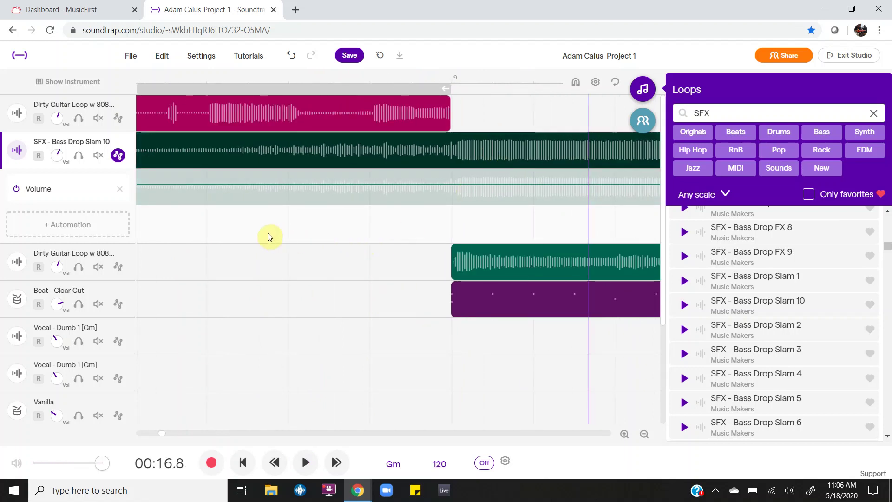
pyautogui.click(285, 229)
pyautogui.press('space')
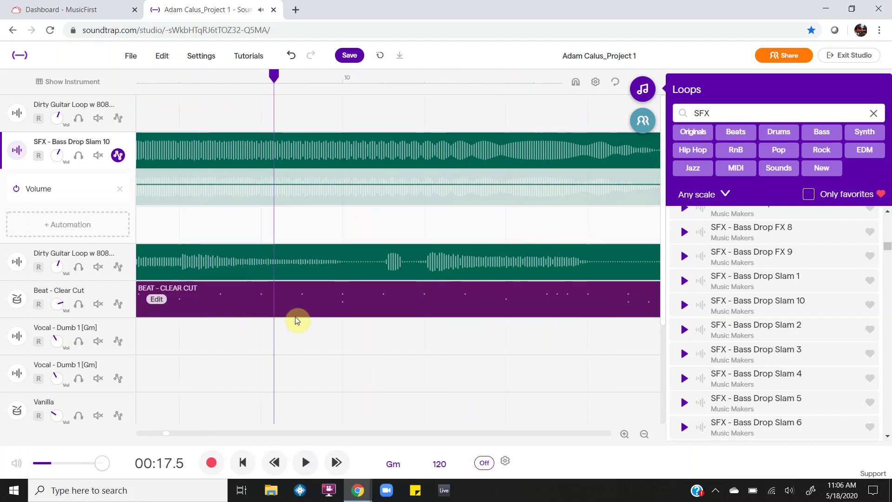
# Fade the Bass Drop Slam 10 volume automation to zero between about bar 9.25 and bar 9.75, and play the fade.
pyautogui.scroll(-3, 319, 228)
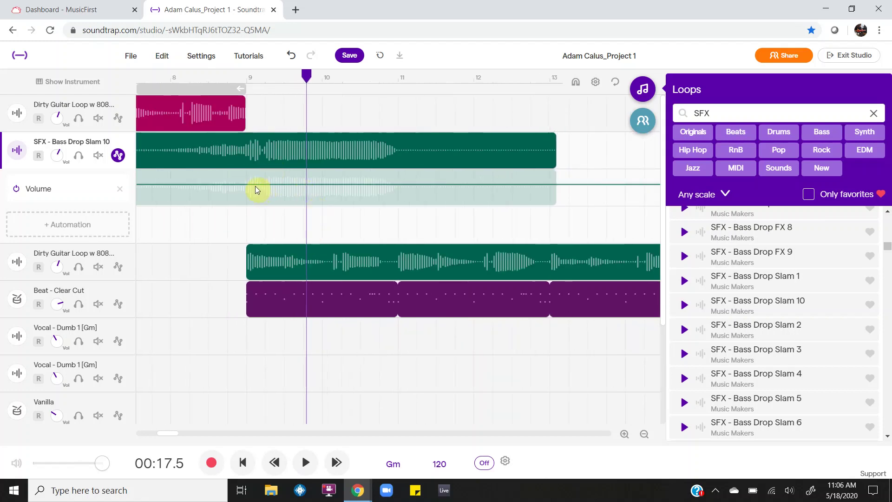
pyautogui.click(267, 185)
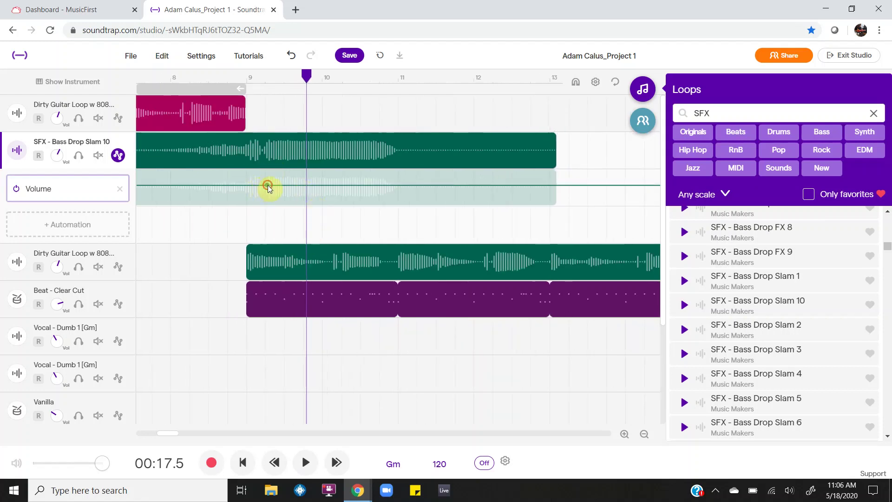
pyautogui.click(318, 183)
pyautogui.moveTo(318, 183); pyautogui.dragTo(399, 219)
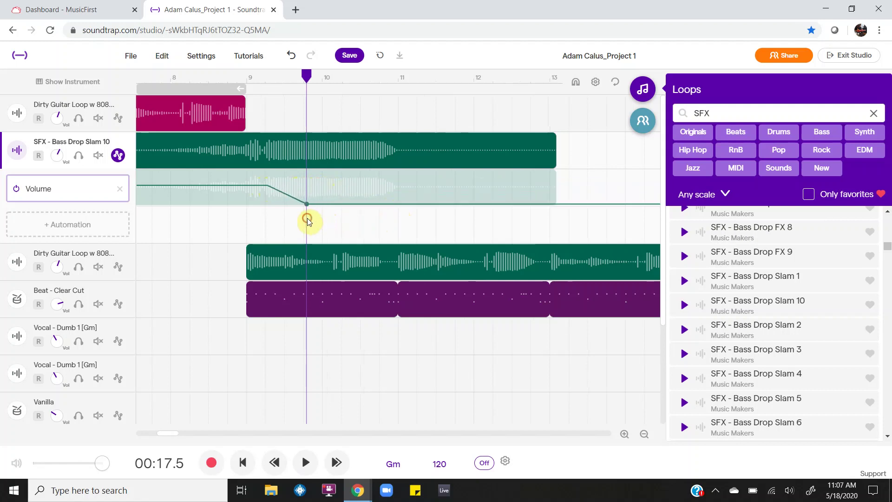
pyautogui.click(226, 229)
pyautogui.press('space')
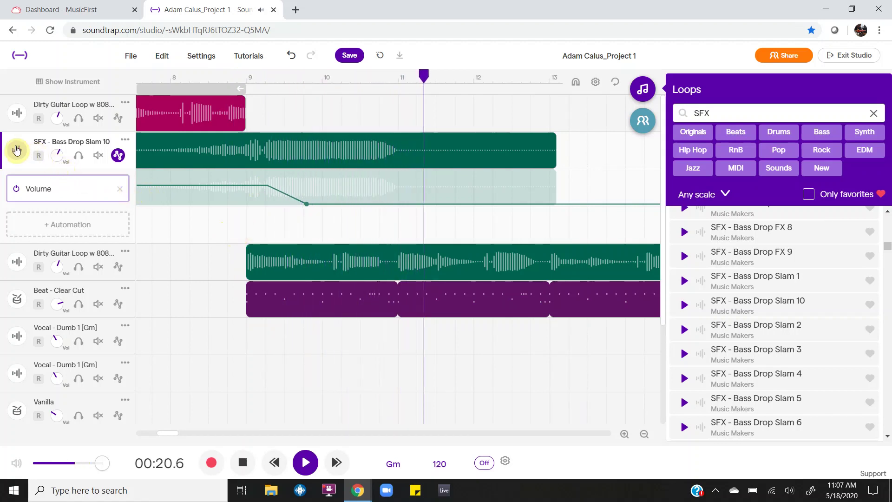
pyautogui.press('space')
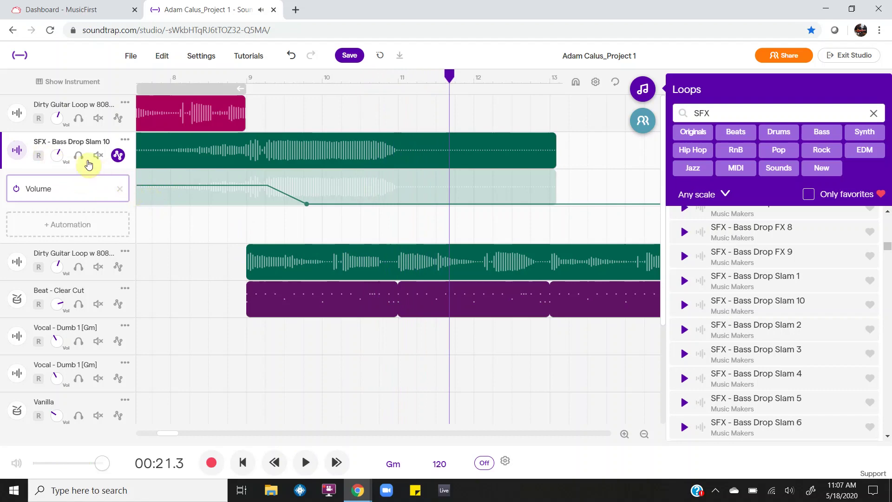
# Hide the automation lane and add an Equalizer effect to the Bass Drop Slam 10 track, lowering its two lowest bands.
pyautogui.click(118, 155)
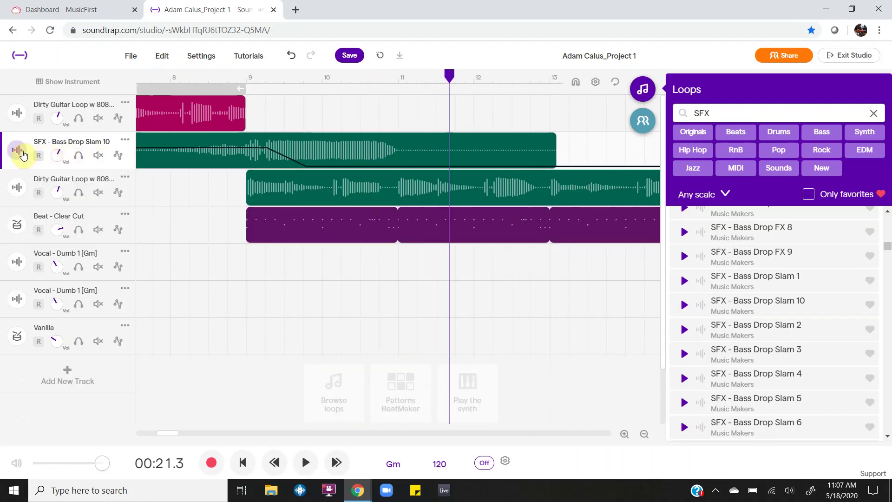
pyautogui.click(19, 151)
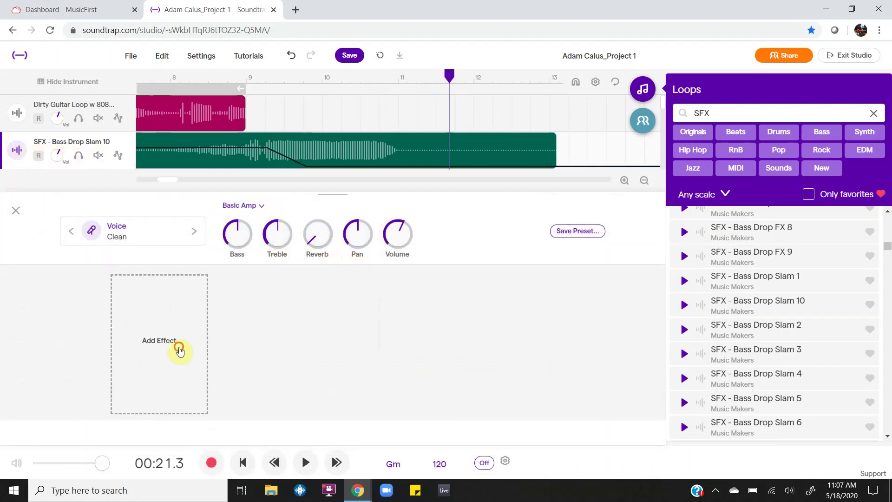
pyautogui.click(180, 352)
pyautogui.click(480, 333)
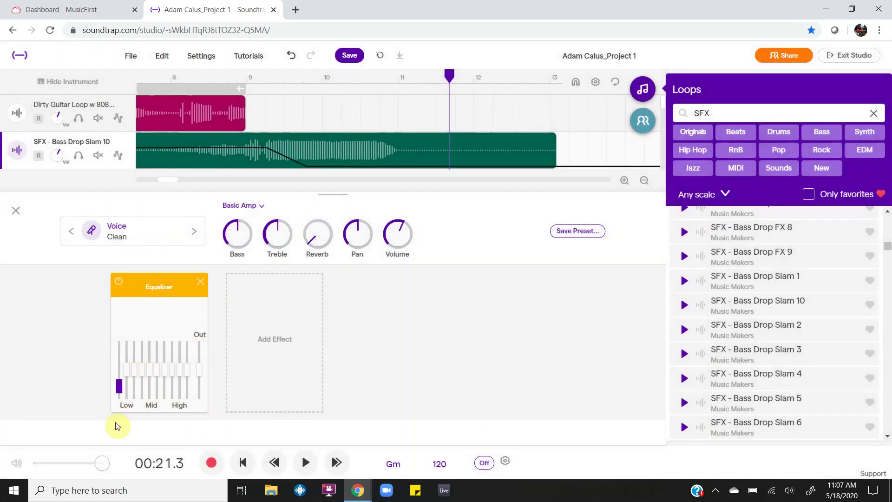
pyautogui.moveTo(130, 381); pyautogui.dragTo(130, 383)
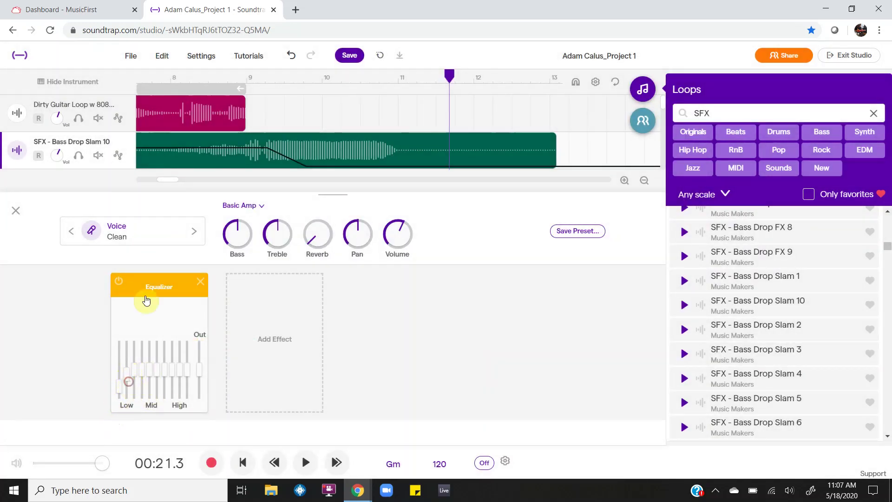
# Play the transition into bar 9 with the equalizer applied, and close the track's effect controls.
pyautogui.click(170, 75)
pyautogui.press('space')
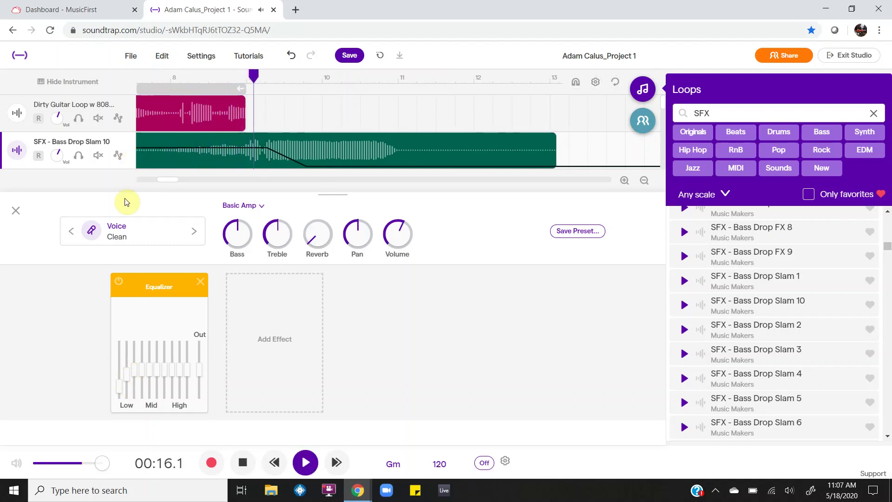
pyautogui.click(16, 211)
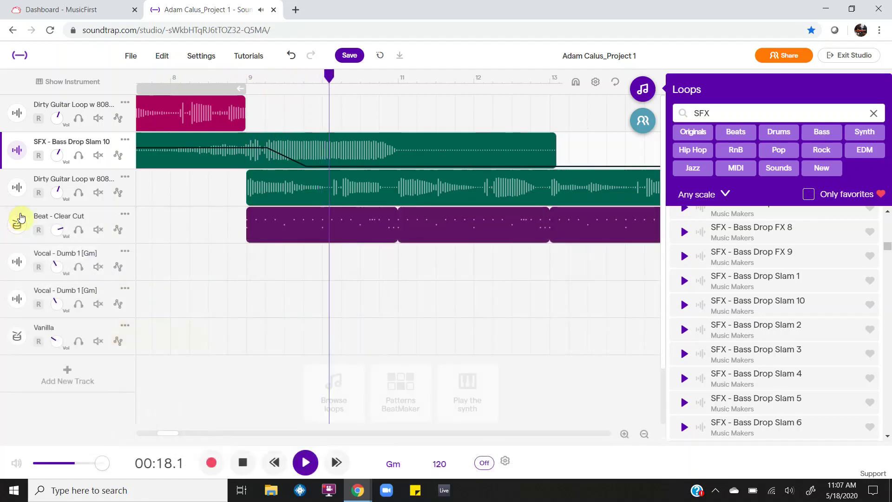
pyautogui.keyDown('ctrl'); pyautogui.scroll(-5, 247, 342); pyautogui.keyUp('ctrl')
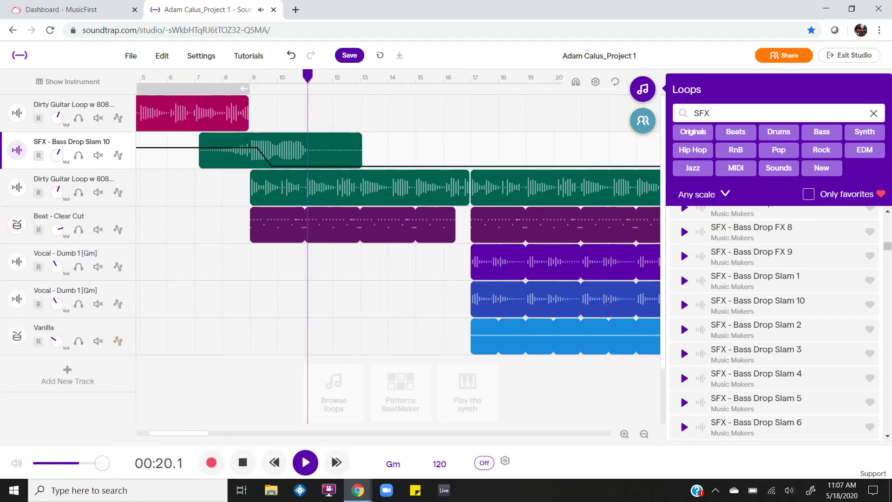
pyautogui.press('space')
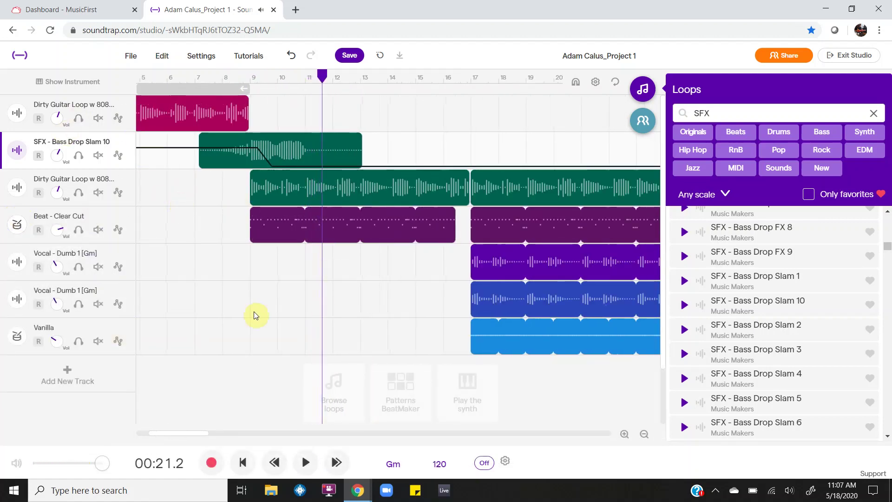
# Show the whole arrangement and select the Dirty Guitar Loop and Beat - Clear Cut regions that start at bar 33.
pyautogui.keyDown('ctrl'); pyautogui.scroll(-6, 252, 311); pyautogui.keyUp('ctrl')
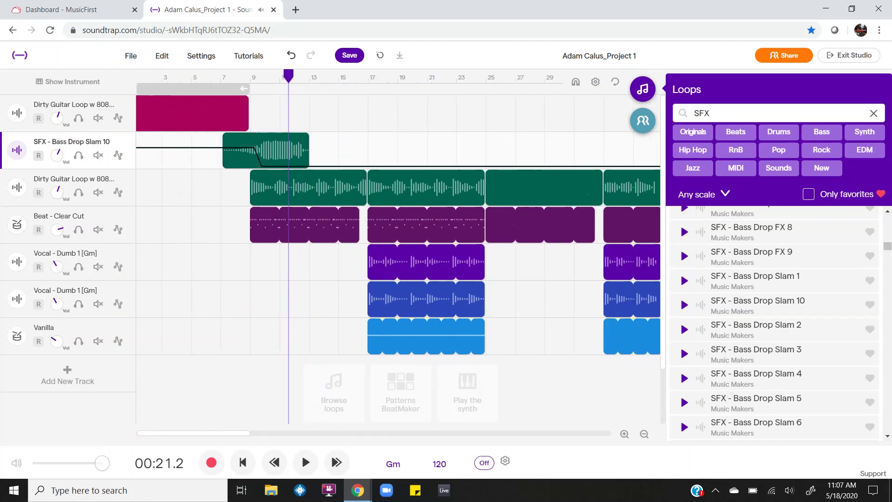
pyautogui.keyDown('ctrl'); pyautogui.scroll(-1, 253, 311); pyautogui.keyUp('ctrl')
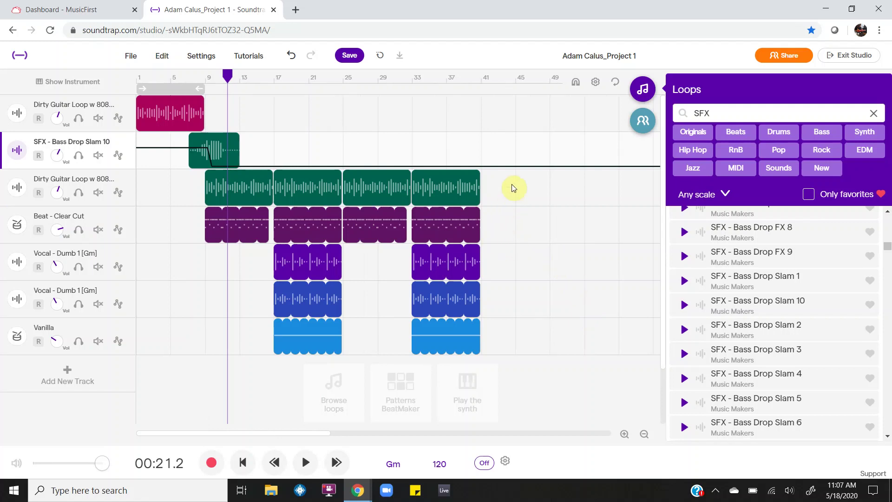
pyautogui.click(532, 188)
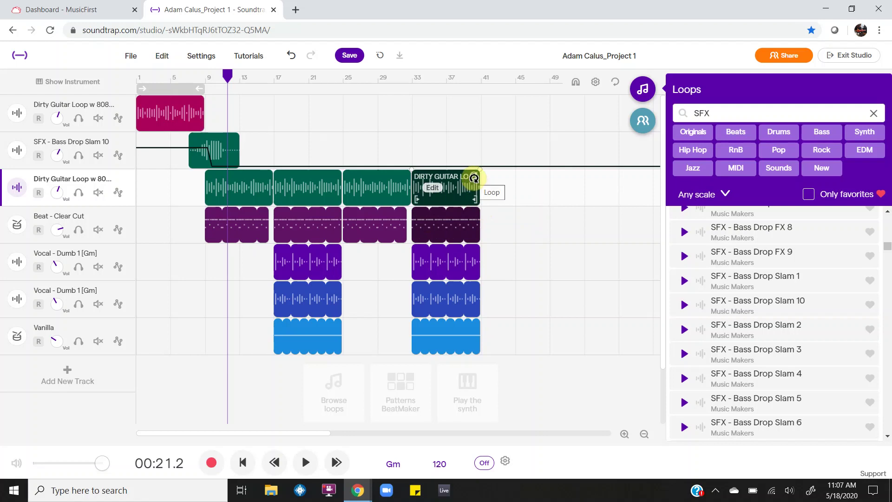
pyautogui.moveTo(475, 178); pyautogui.dragTo(514, 178)
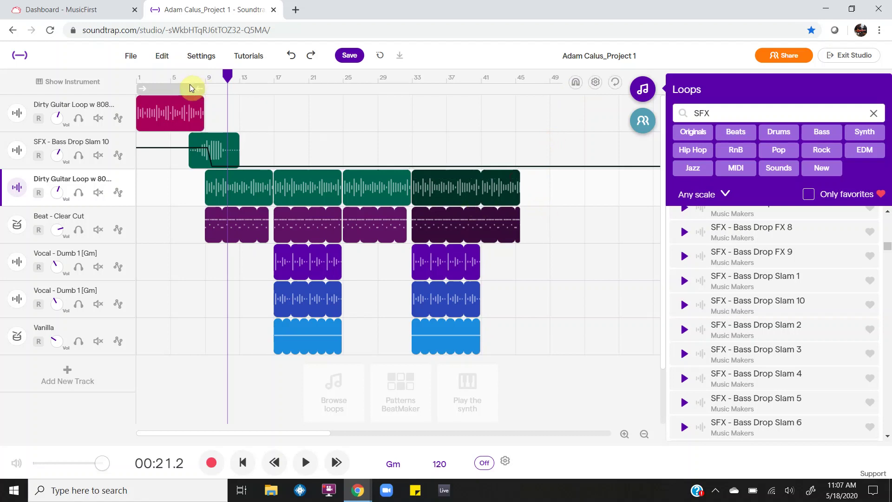
pyautogui.click(161, 56)
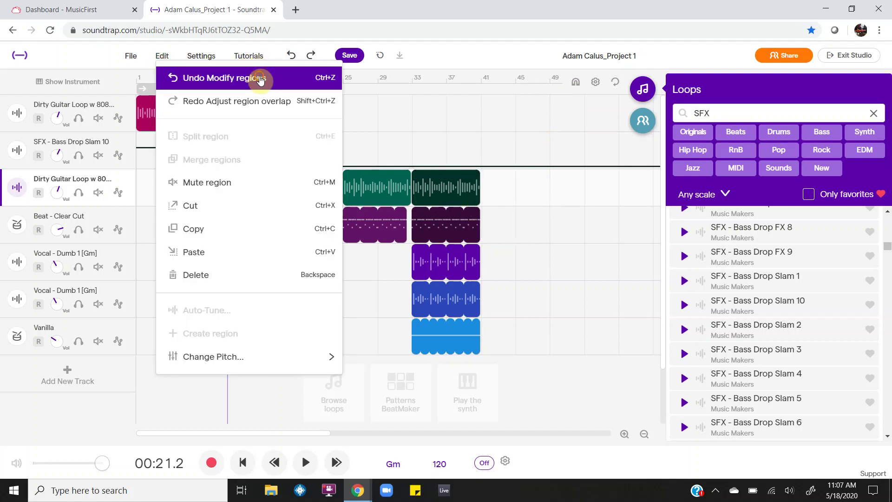
pyautogui.click(260, 79)
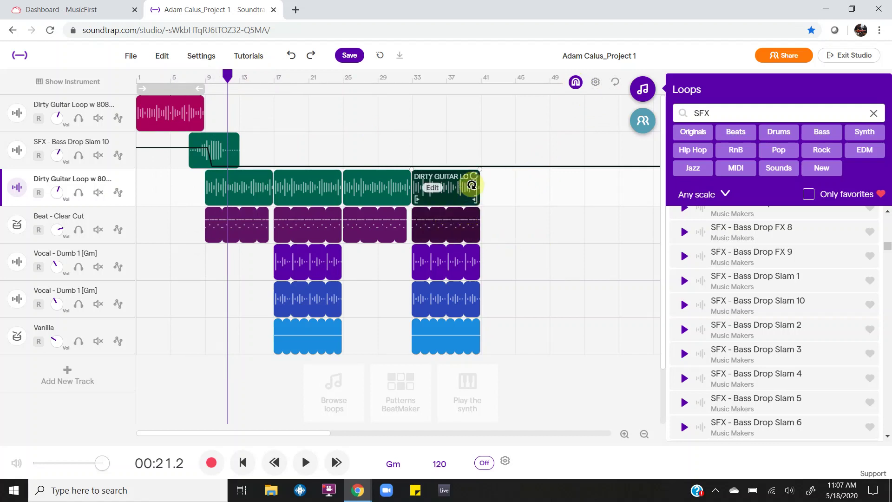
# Turn on snapping, loop the selected guitar and beat regions out to bar 65, and briefly play from bar 45.
pyautogui.moveTo(475, 176); pyautogui.dragTo(547, 214)
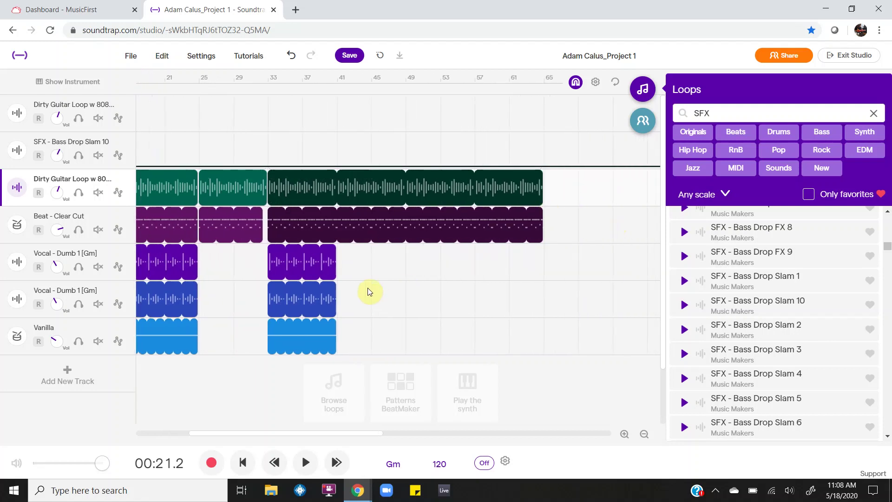
pyautogui.click(374, 261)
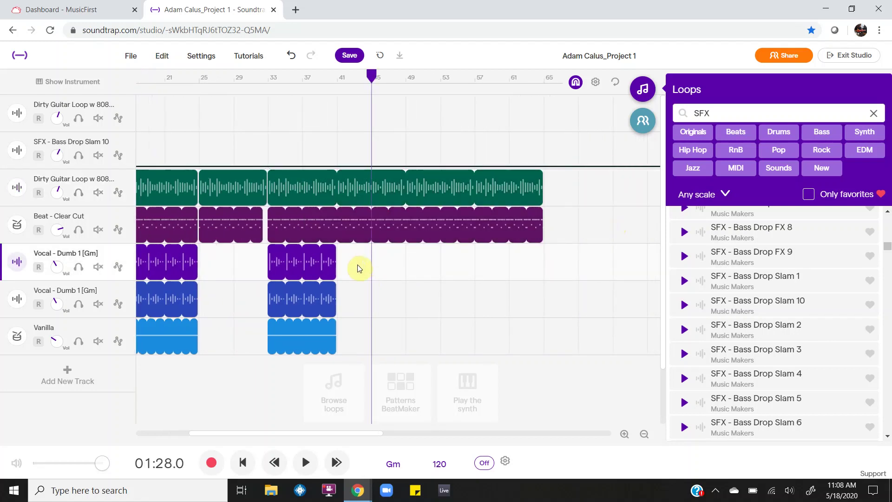
pyautogui.press('space')
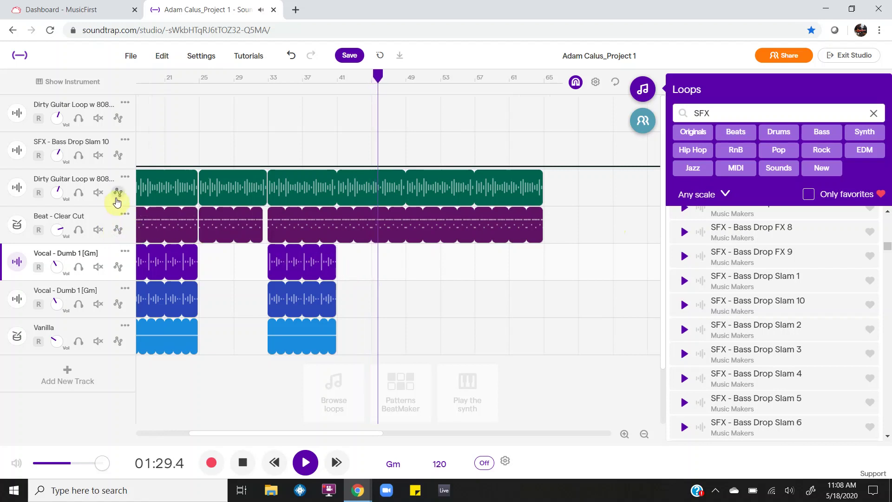
pyautogui.press('space')
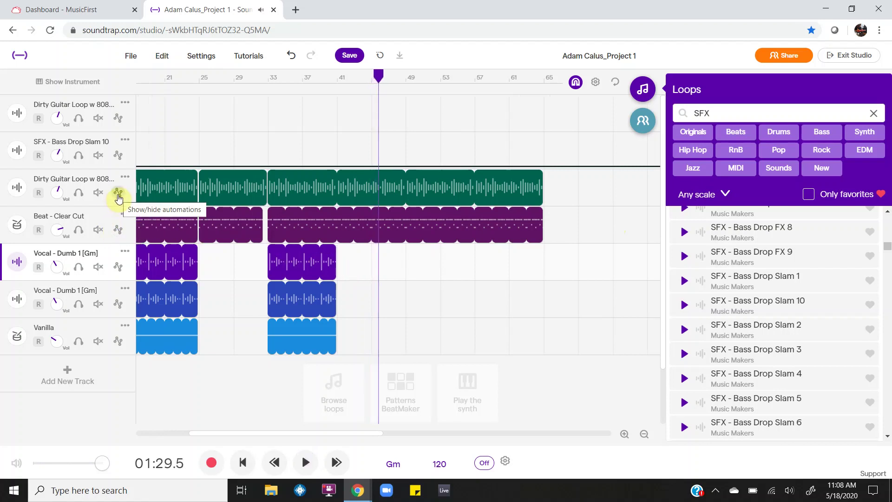
# Add a Volume automation lane to the Dirty Guitar Loop track that holds the extended ending.
pyautogui.click(118, 197)
pyautogui.click(96, 224)
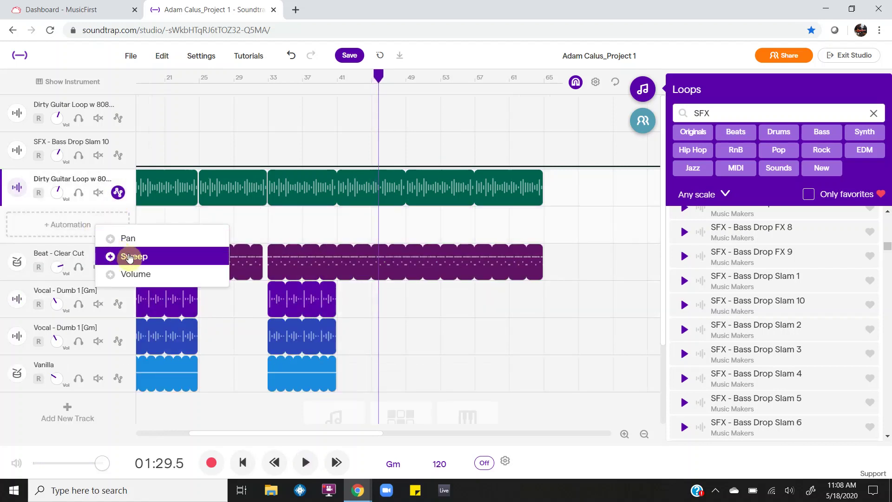
pyautogui.click(130, 275)
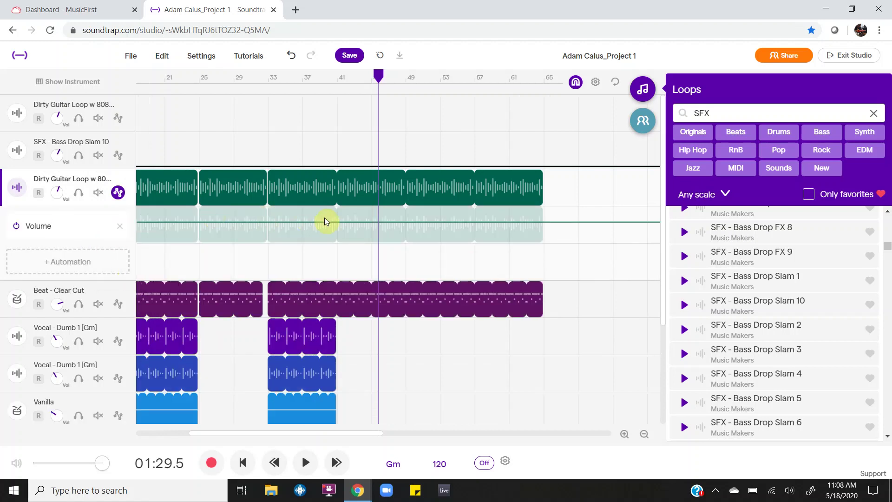
pyautogui.click(442, 222)
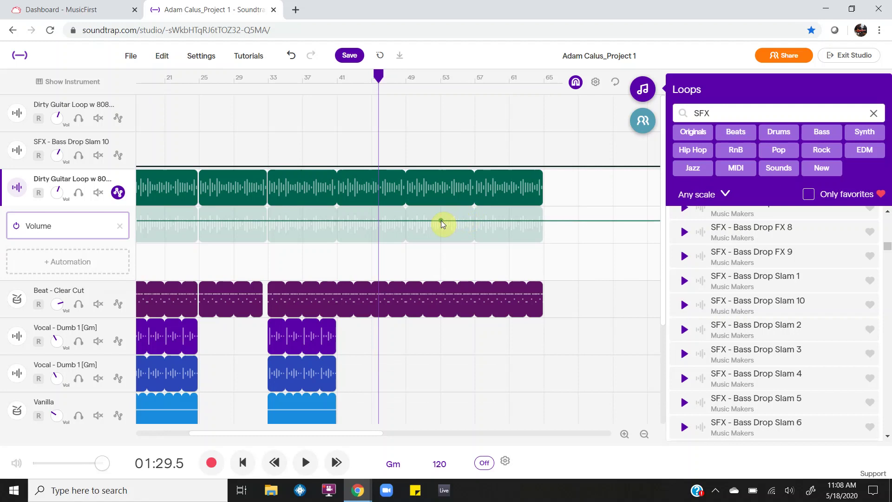
pyautogui.moveTo(431, 221); pyautogui.dragTo(406, 218)
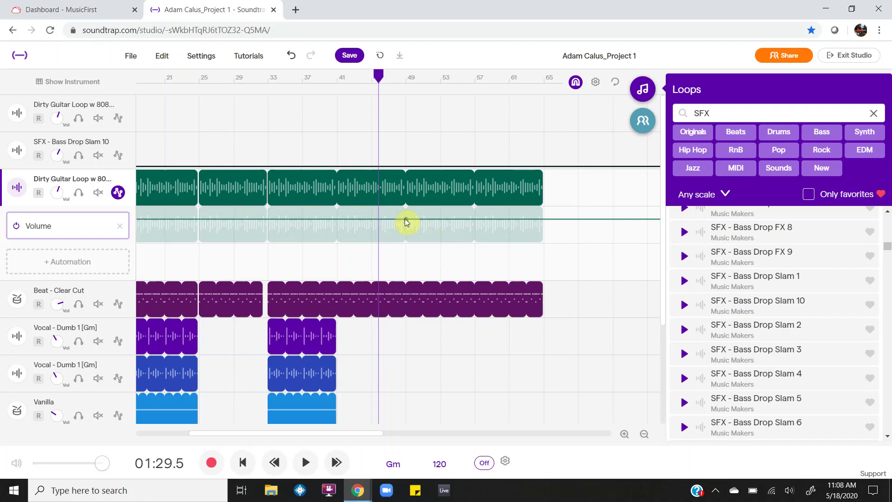
pyautogui.hotkey('ctrl', 'z')
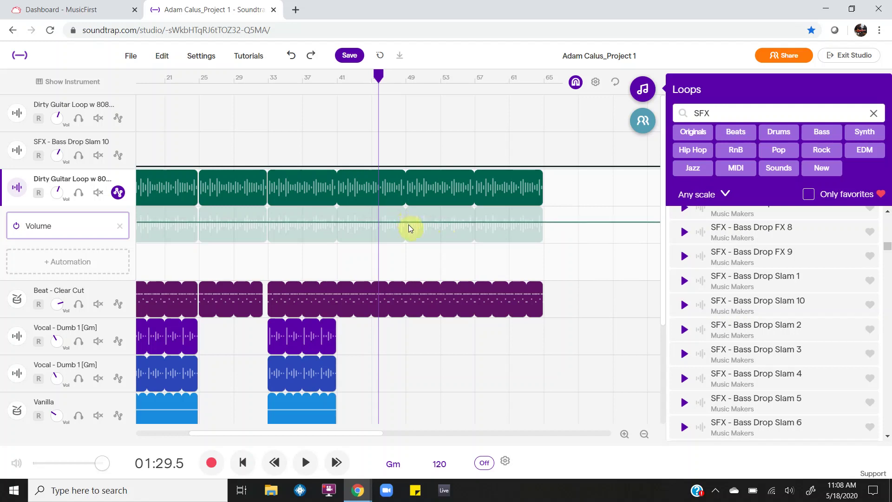
# Fade the guitar track's volume automation from its current level at bar 49 down to zero at about bar 61.
pyautogui.click(406, 221)
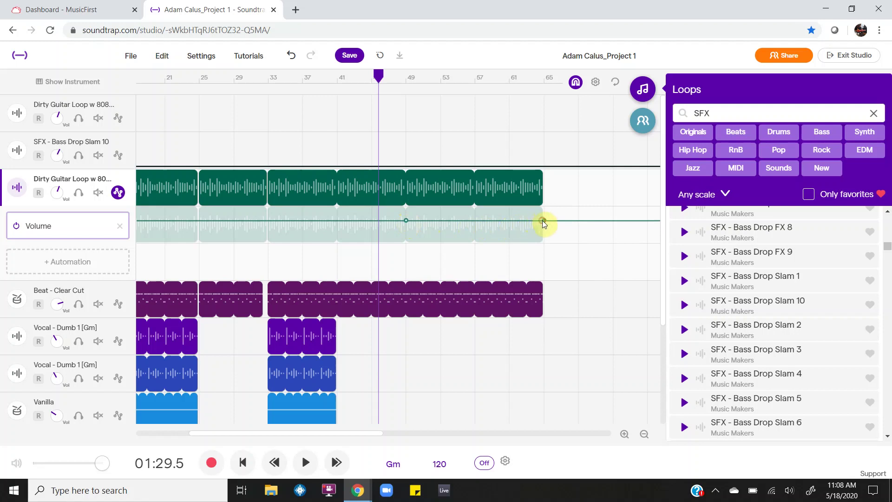
pyautogui.moveTo(543, 220); pyautogui.dragTo(526, 252)
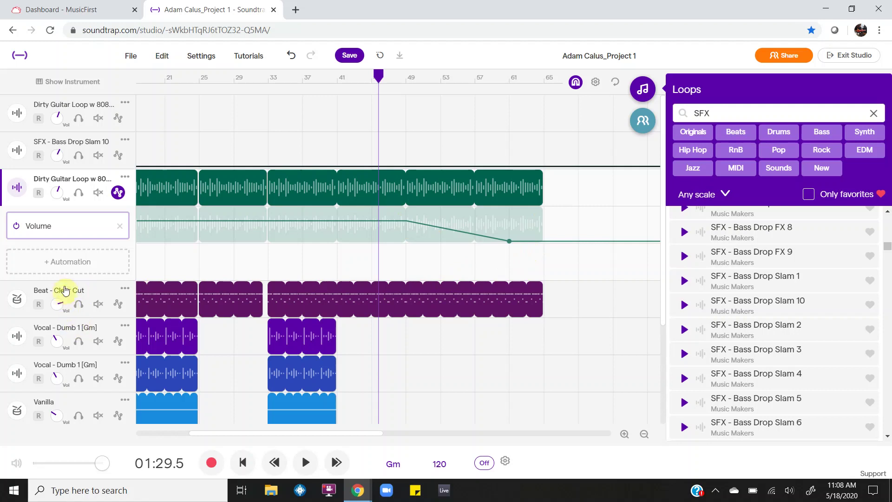
# Add Volume automation to Beat - Clear Cut, fading to zero between bar 49 and about bar 61, and hide both tracks' automation lanes.
pyautogui.click(118, 304)
pyautogui.click(104, 336)
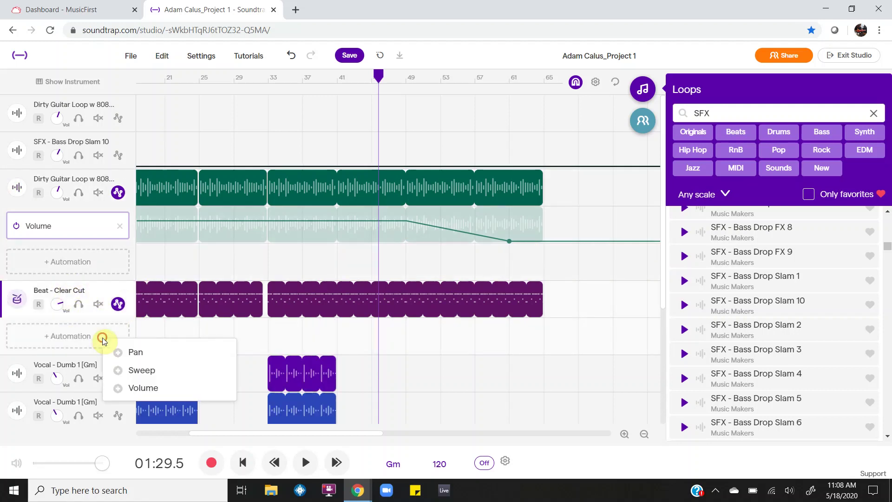
pyautogui.click(144, 389)
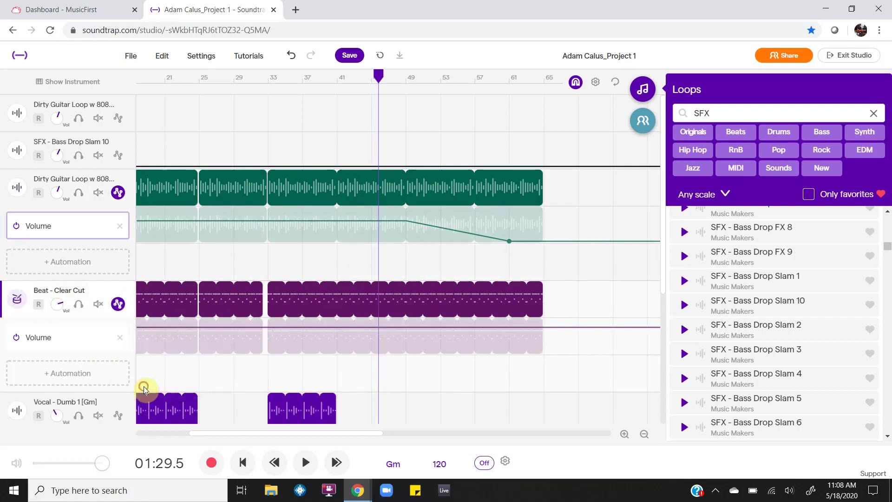
pyautogui.click(371, 326)
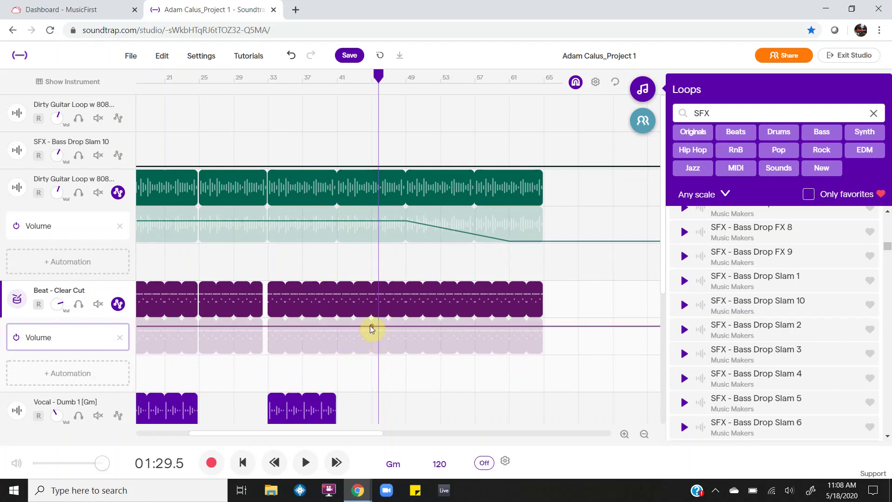
pyautogui.moveTo(372, 329); pyautogui.dragTo(408, 331)
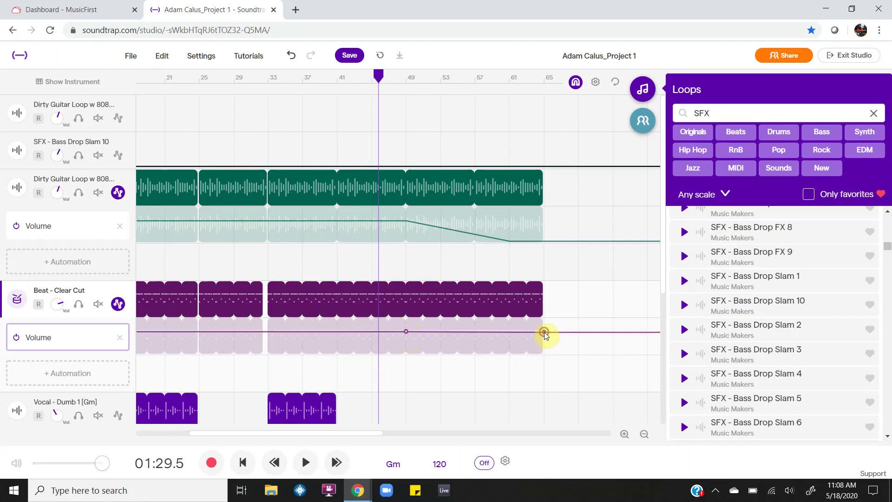
pyautogui.moveTo(545, 334); pyautogui.dragTo(521, 364)
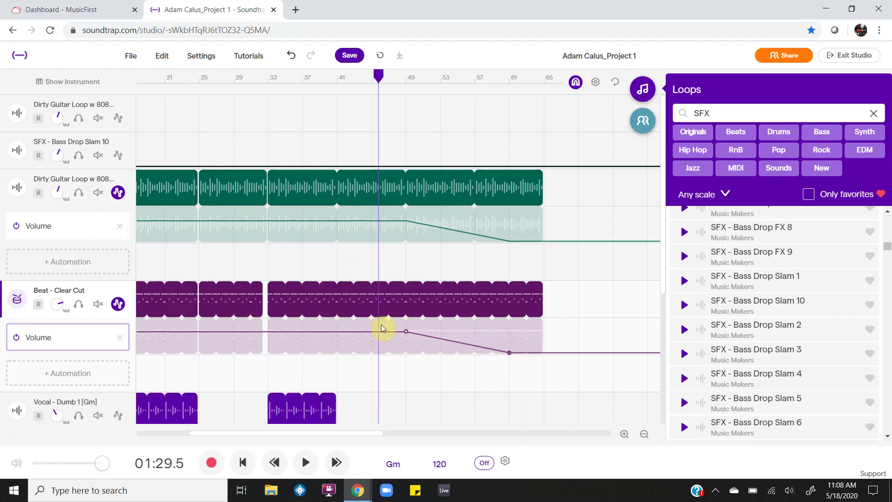
pyautogui.click(118, 192)
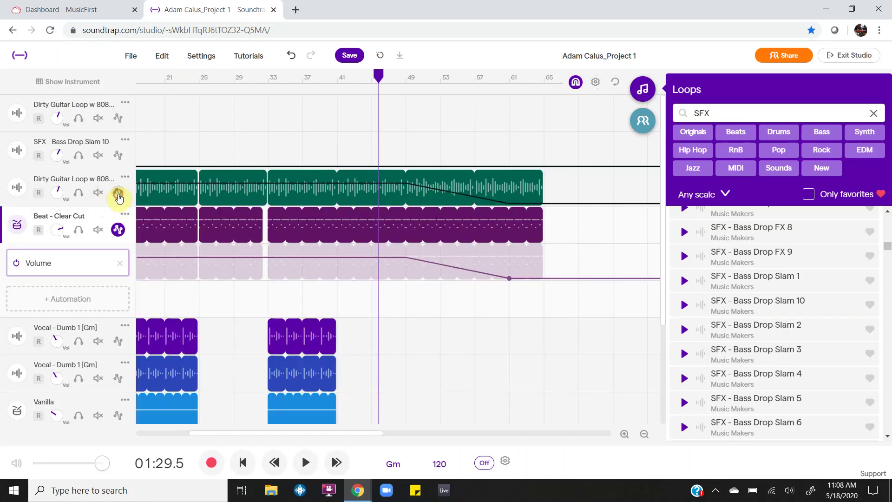
pyautogui.click(118, 228)
# Play the song from the beginning, close the Loops library, and play the fade-out from bar 49 before stopping.
pyautogui.hscroll(-3, 315, 285)
pyautogui.hscroll(-2, 315, 285)
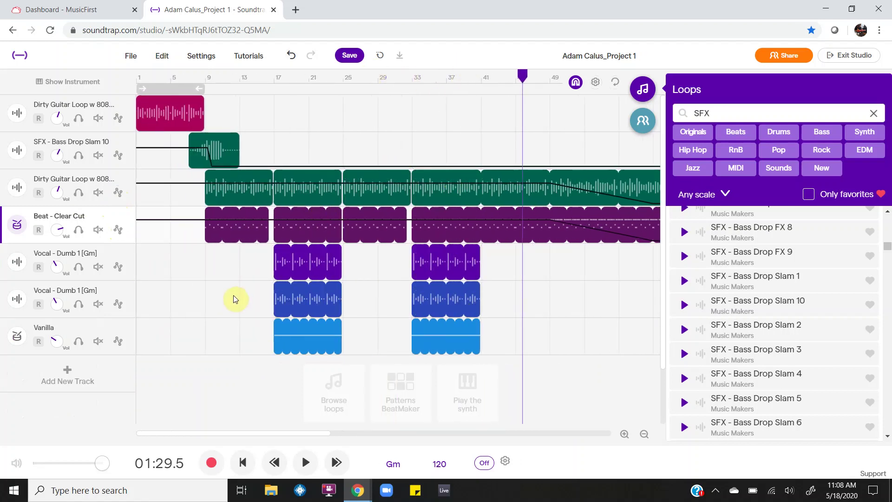
pyautogui.click(205, 266)
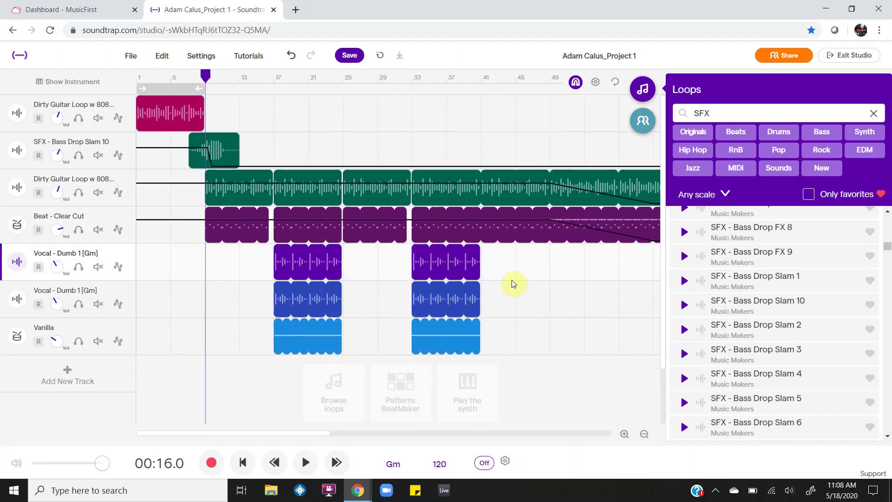
pyautogui.click(142, 259)
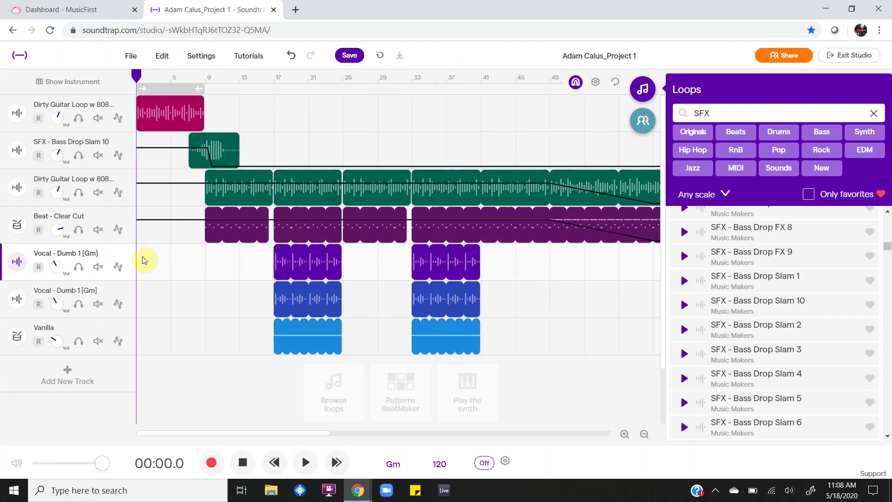
pyautogui.press('space')
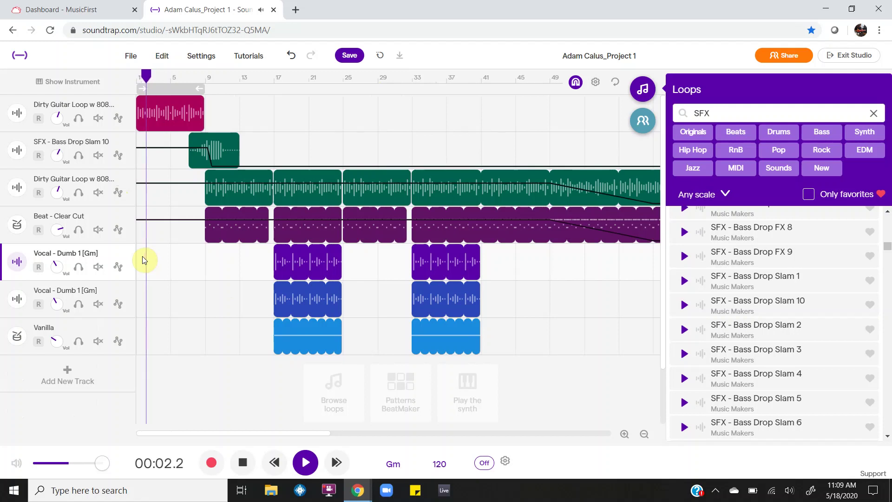
pyautogui.click(643, 89)
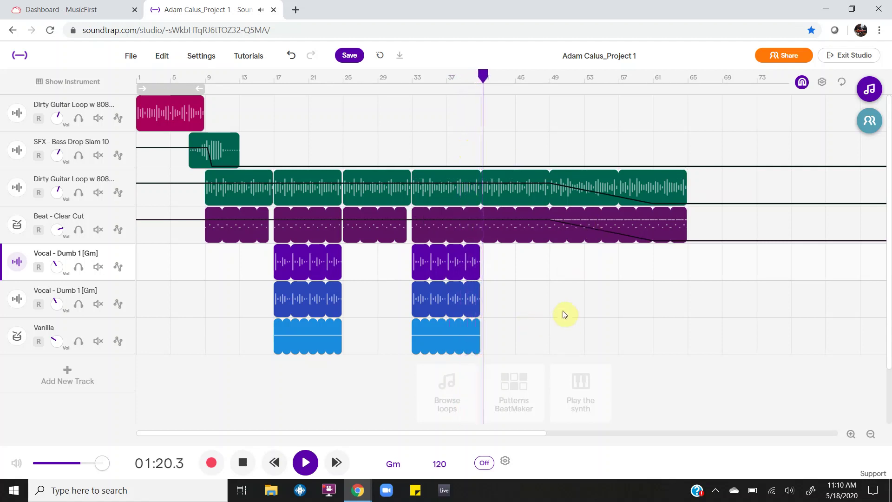
pyautogui.click(550, 279)
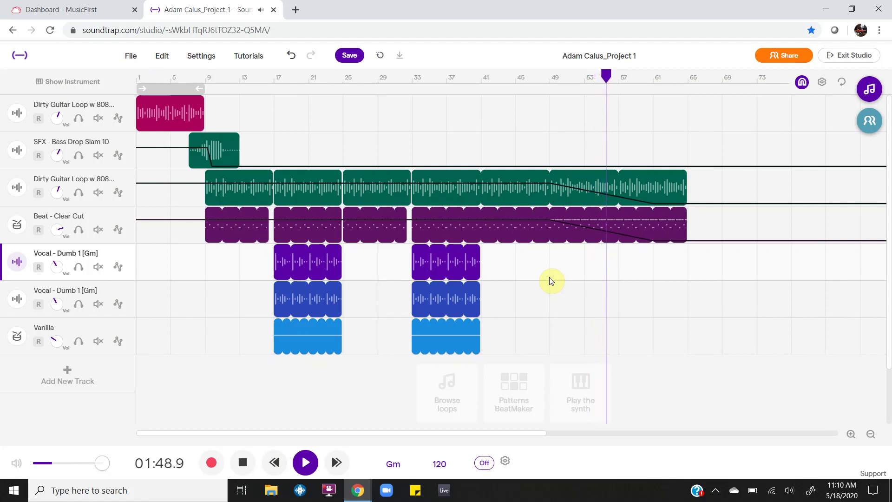
pyautogui.press('space')
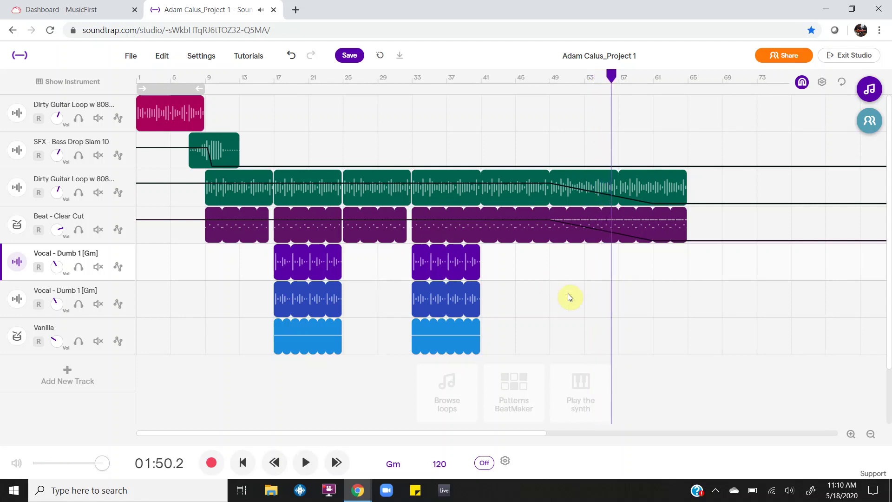
pyautogui.moveTo(225, 234)
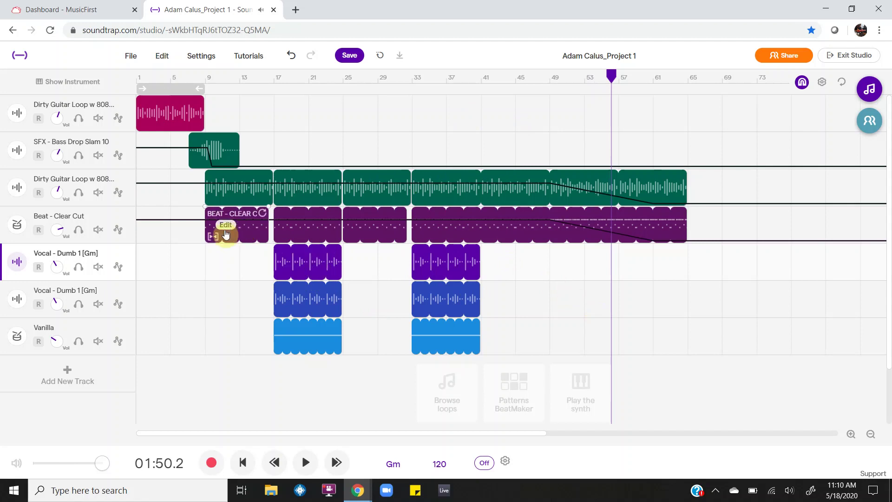
pyautogui.moveTo(329, 239)
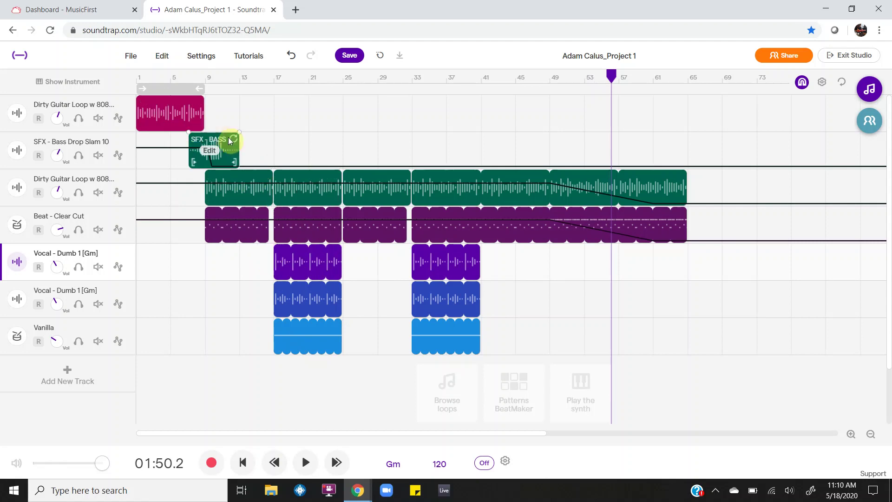
pyautogui.moveTo(190, 139)
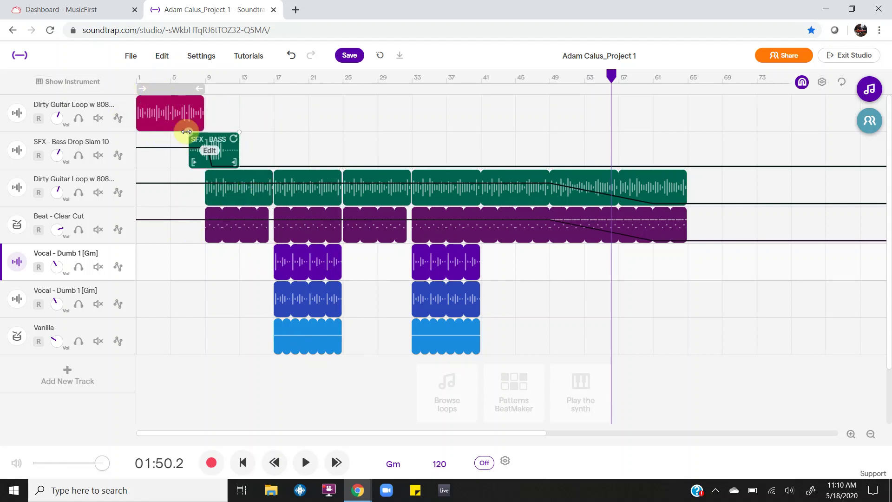
pyautogui.moveTo(179, 99)
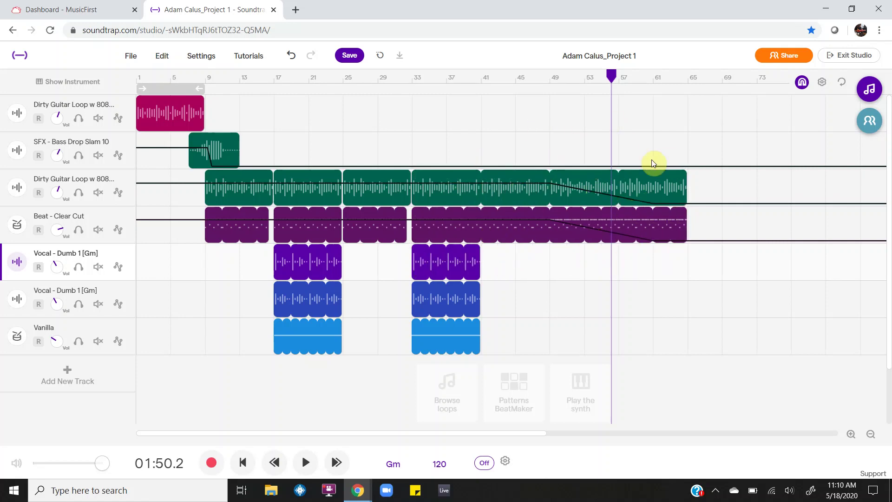
pyautogui.moveTo(696, 213)
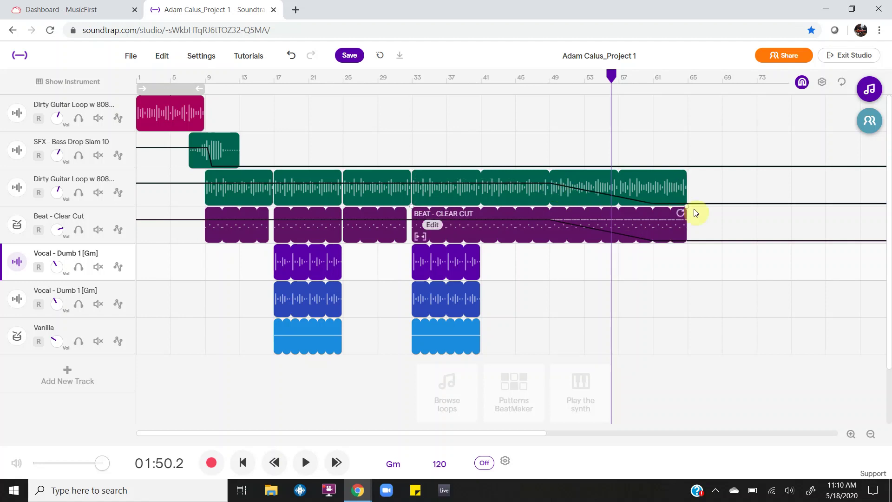